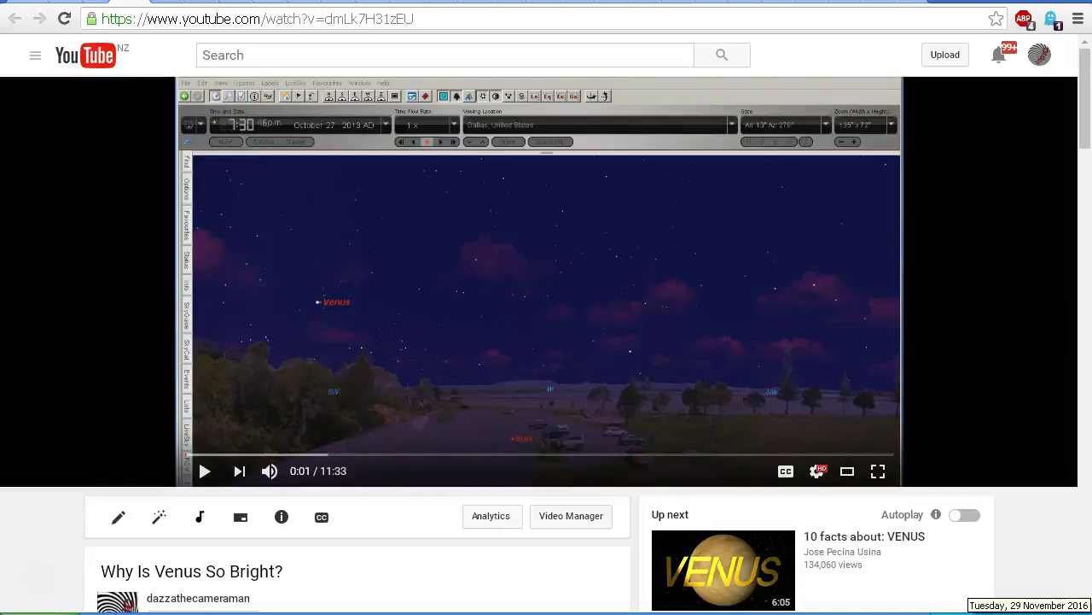
Show the Fort Worth sky at 6:30 pm on November 28, 2016, facing southwest toward Venus.
click(1044, 561)
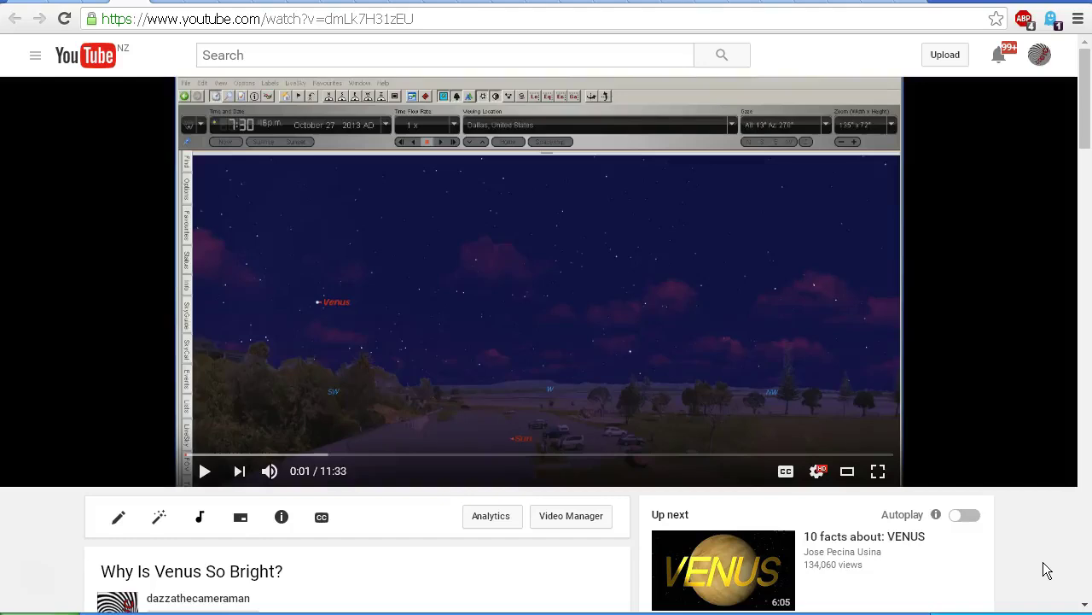
click(1086, 134)
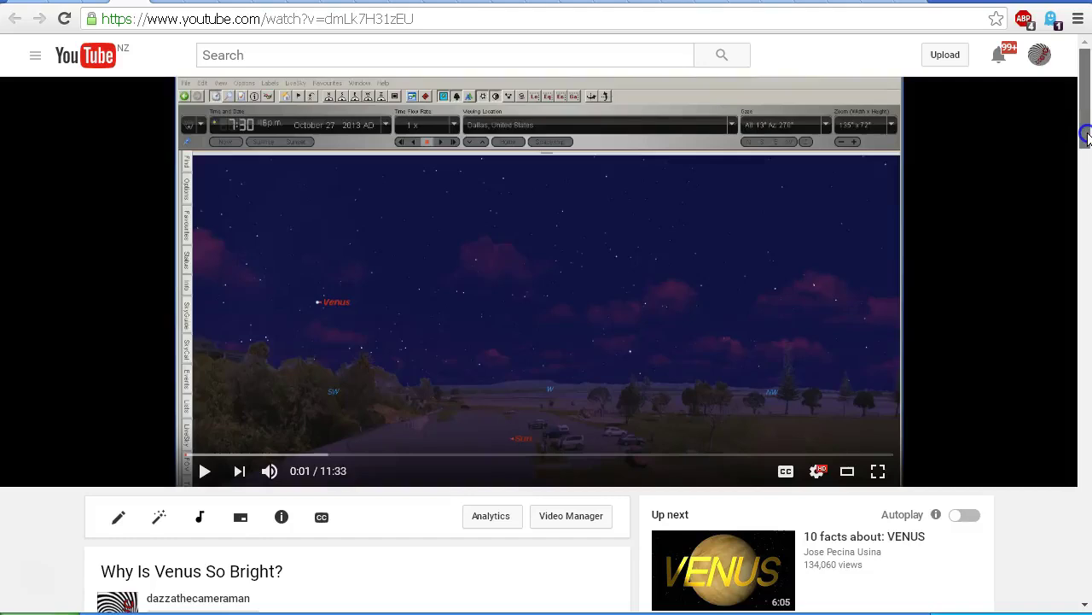
drag(1086, 134, 1086, 160)
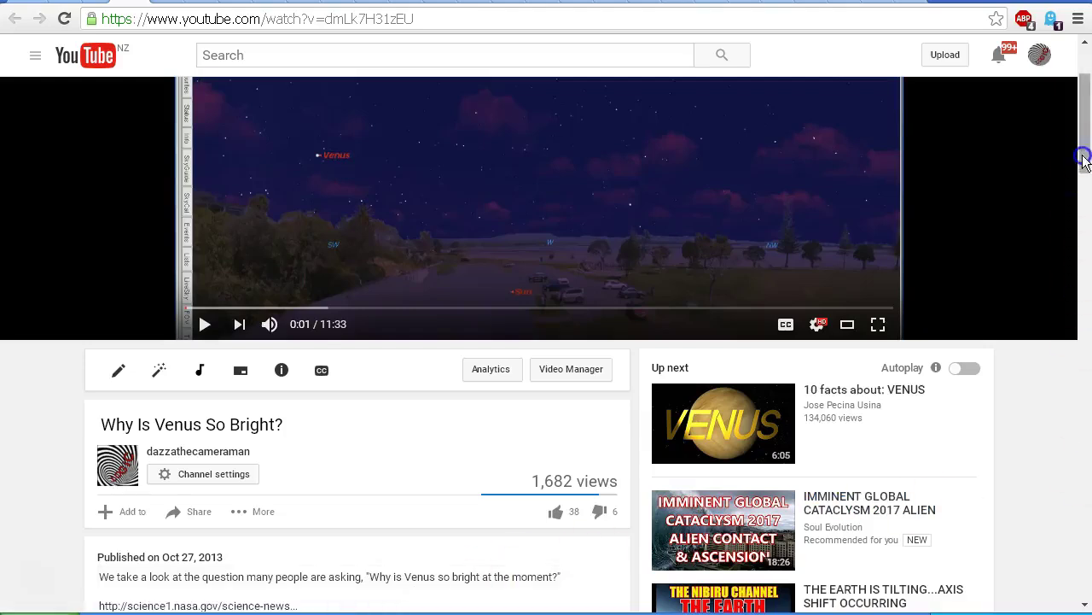
drag(1077, 171, 1085, 132)
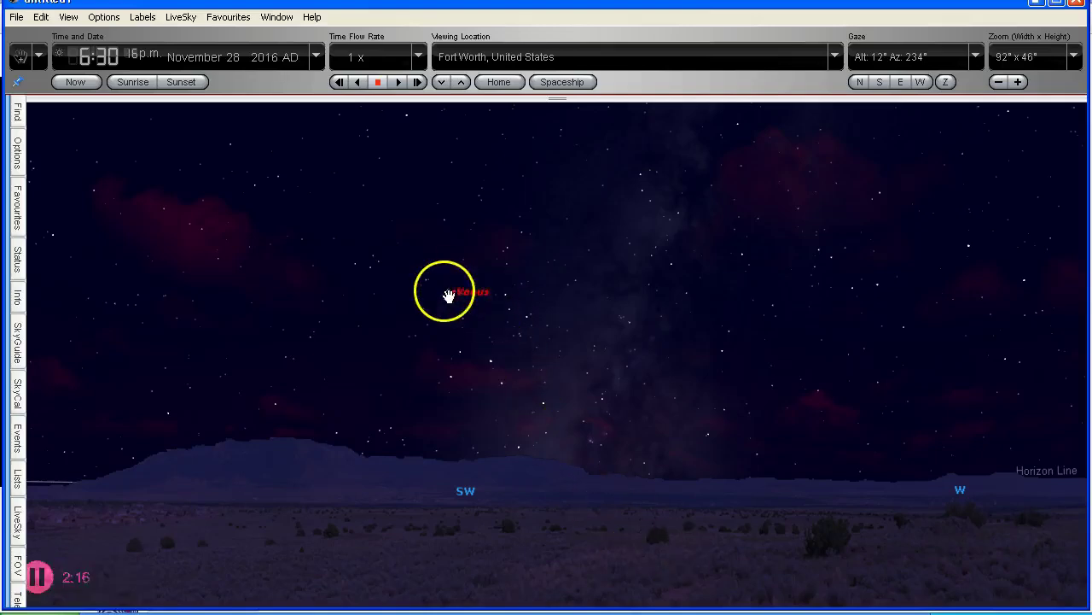
Turn on Venus's orbit line from its context menu.
click(451, 293)
right_click(452, 295)
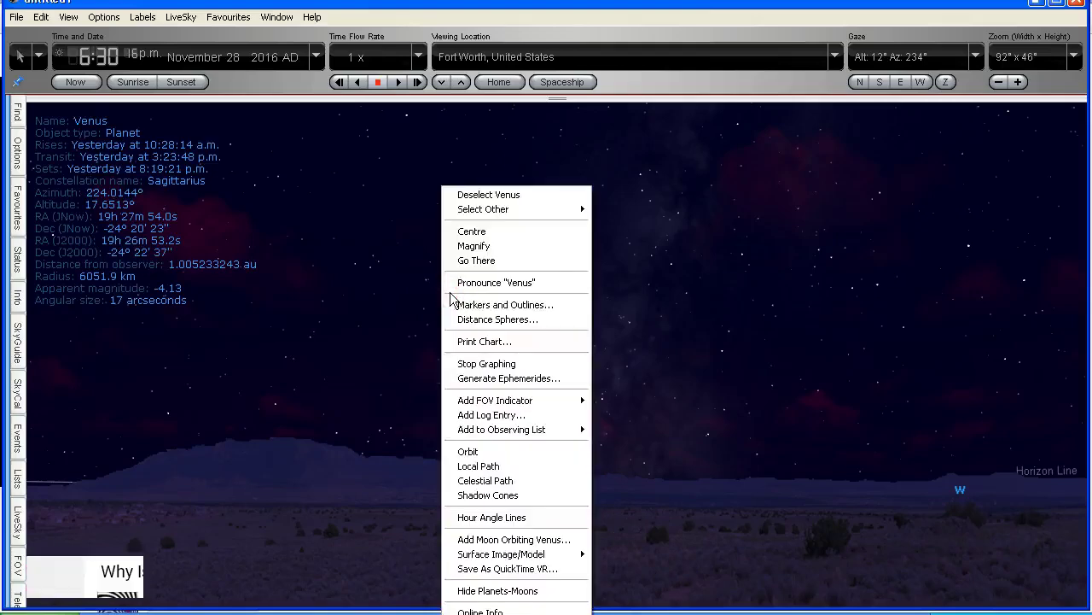
click(495, 450)
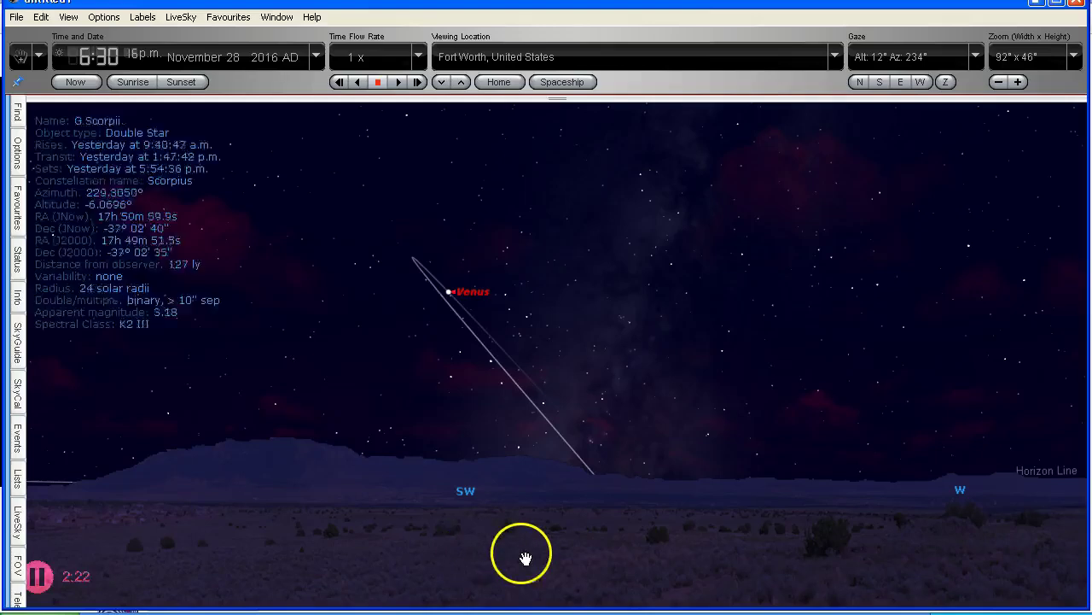
Pan the sky up to show the southwest horizon, with the Sun and Moon below it.
drag(572, 561, 537, 460)
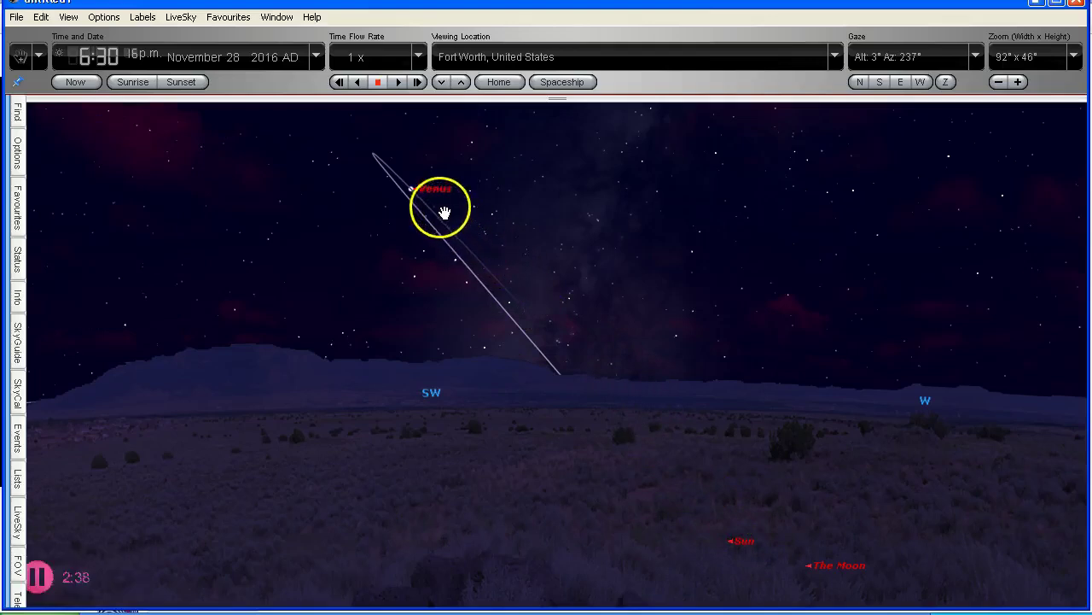
mouse_move(438, 206)
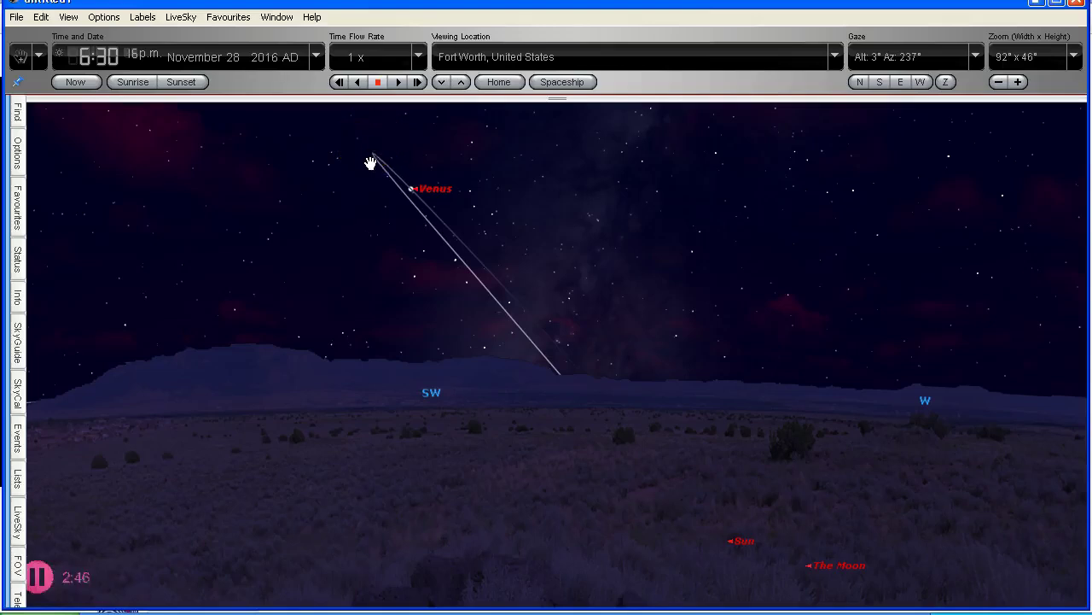
click(391, 179)
click(382, 196)
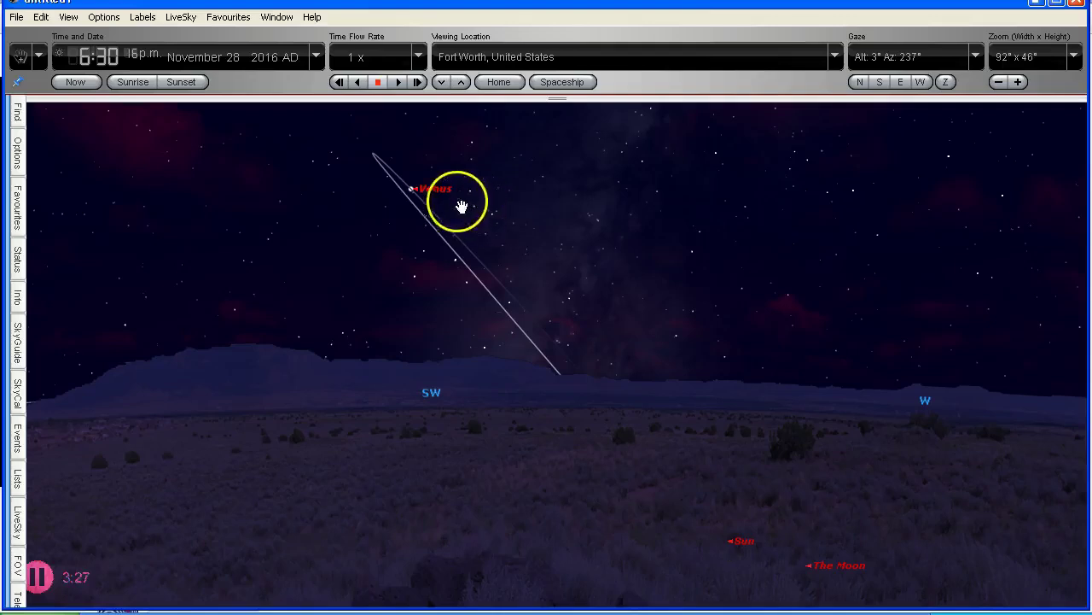
Centre on Venus and zoom to a 5' x 2' field showing its disk and orbit line.
drag(373, 219, 549, 341)
click(595, 318)
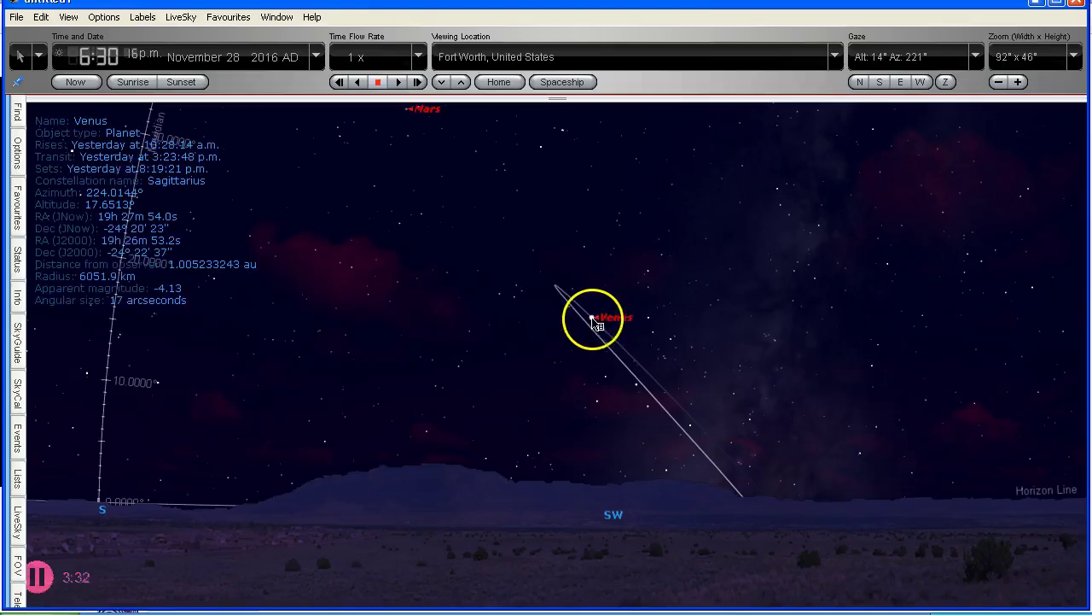
right_click(593, 317)
click(618, 232)
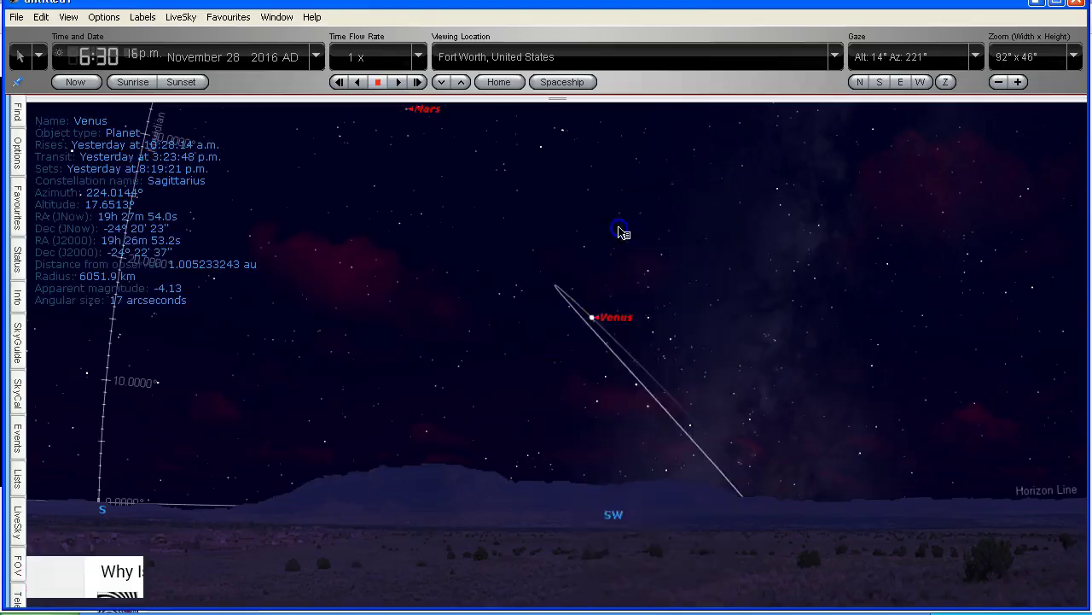
click(1020, 82)
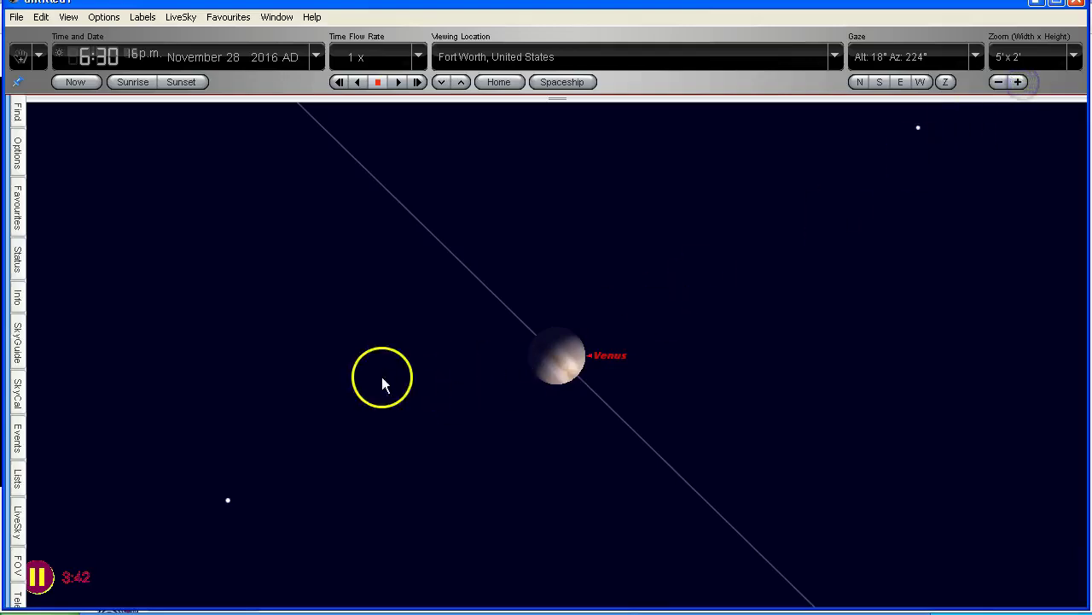
Add the Venus November 28 2016 field-of-view circle around Venus's disk and fine-tune the zoom.
click(16, 559)
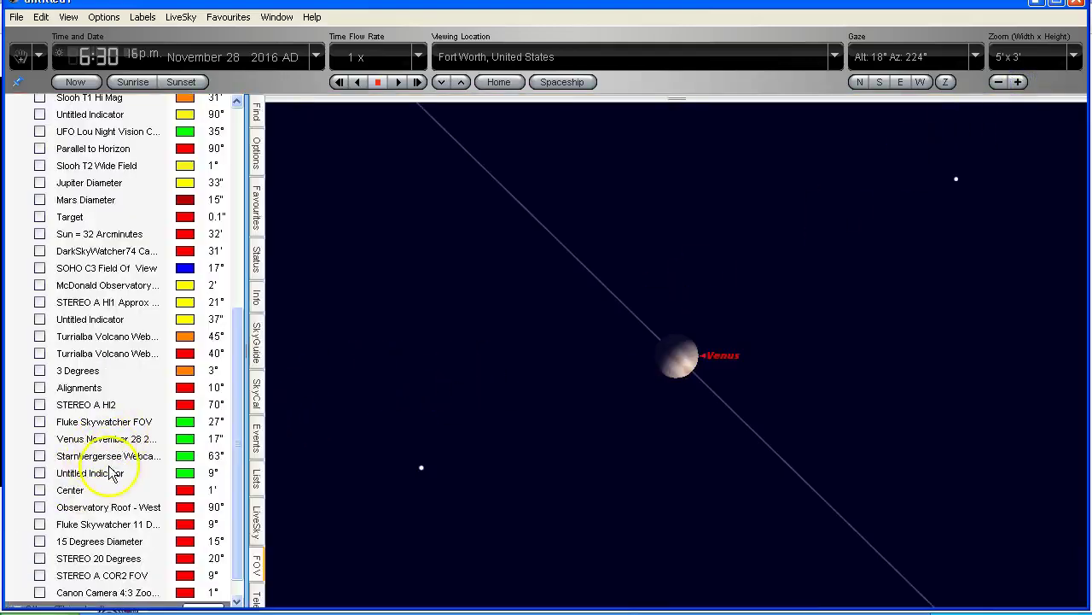
click(39, 438)
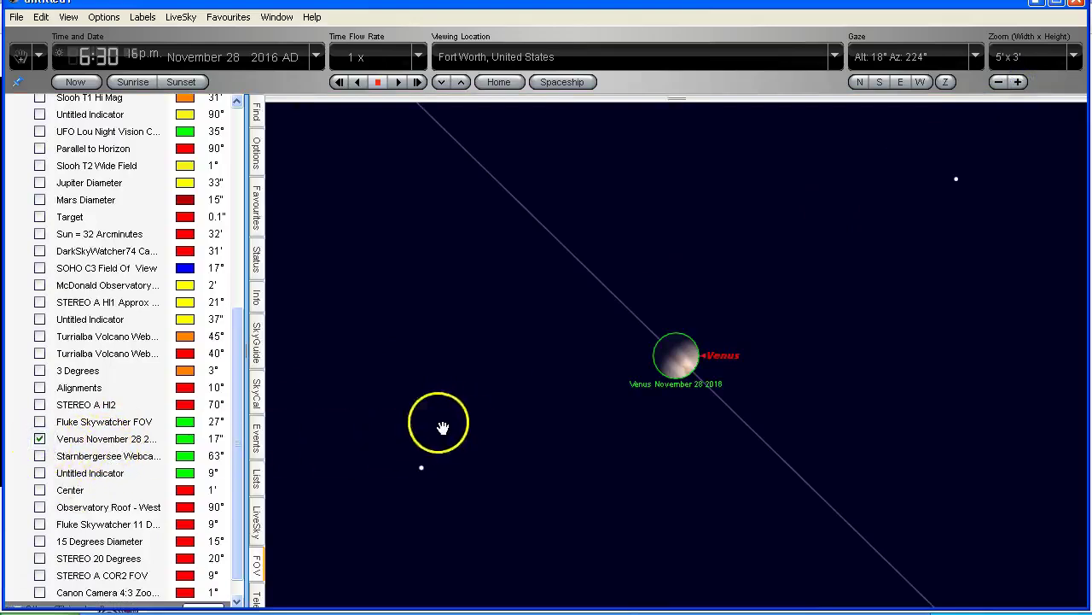
click(258, 565)
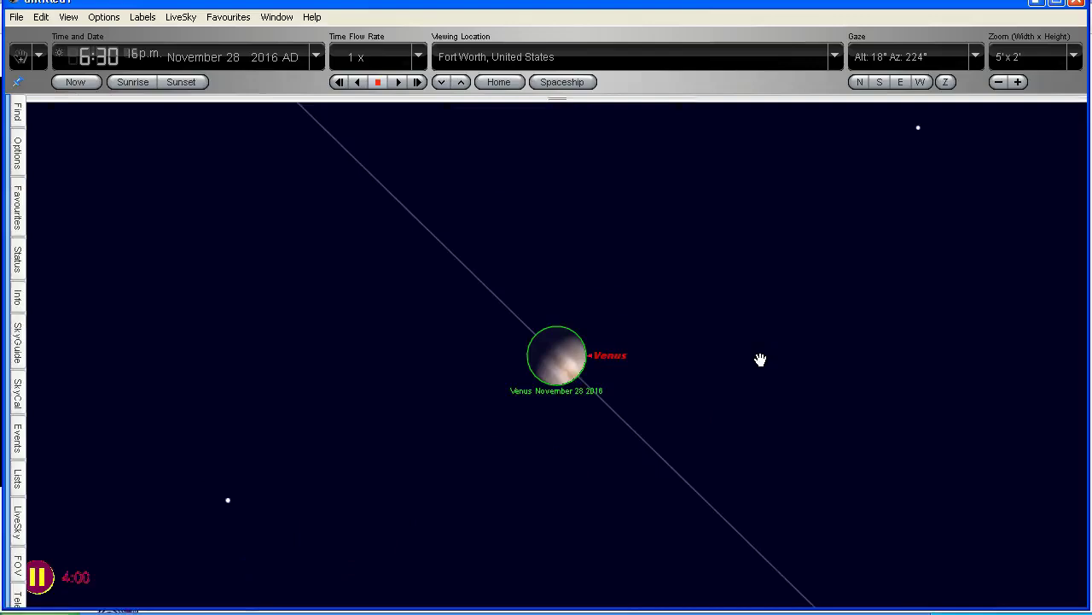
click(1017, 82)
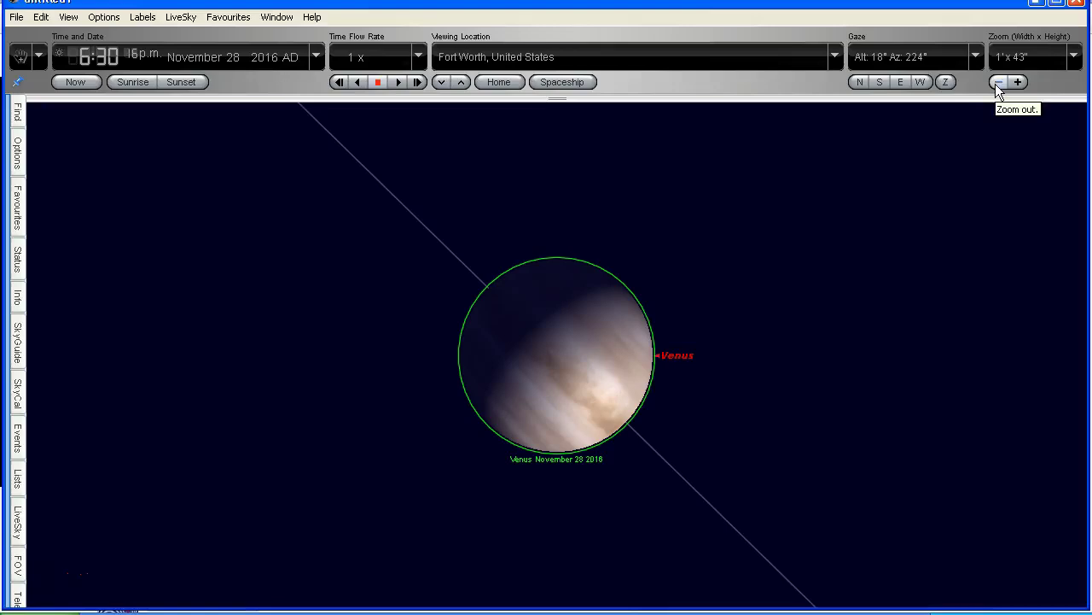
click(997, 82)
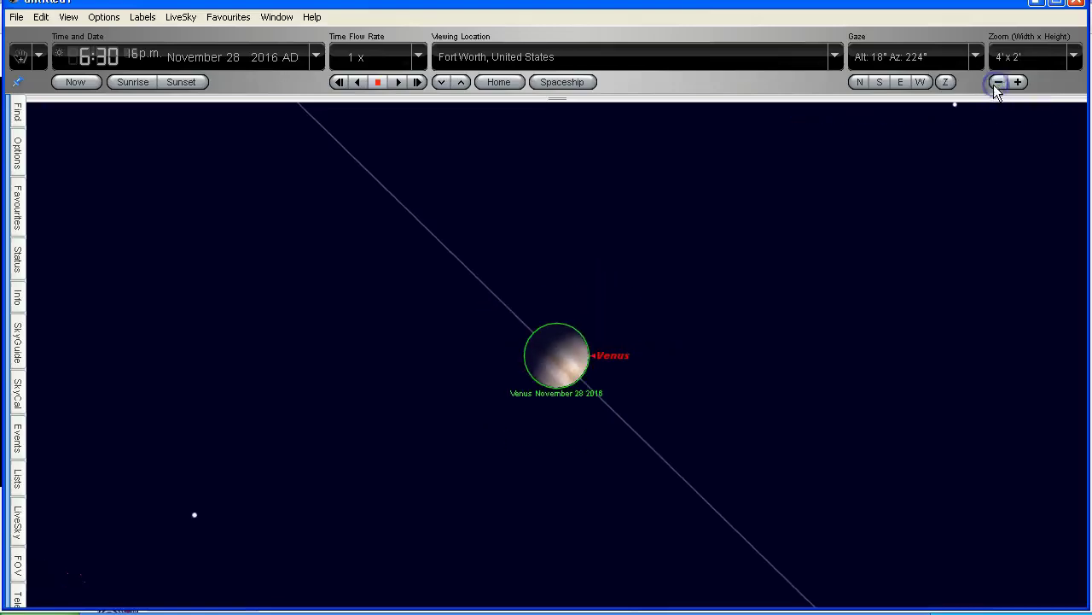
Zoom in on Venus, then widen the view to compare its disk with the FOV circle.
click(1018, 82)
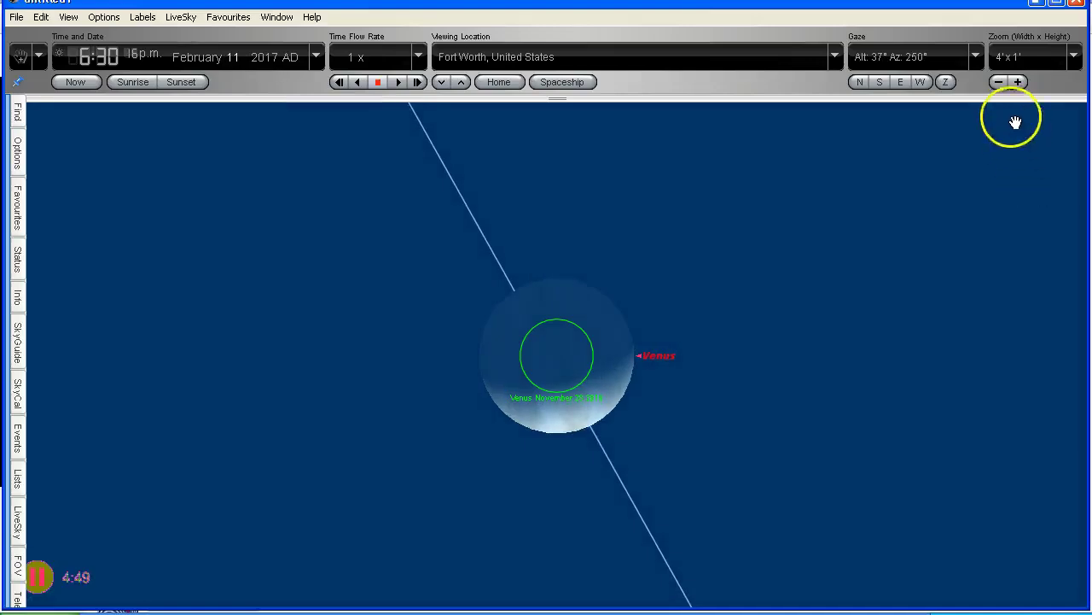
click(1002, 86)
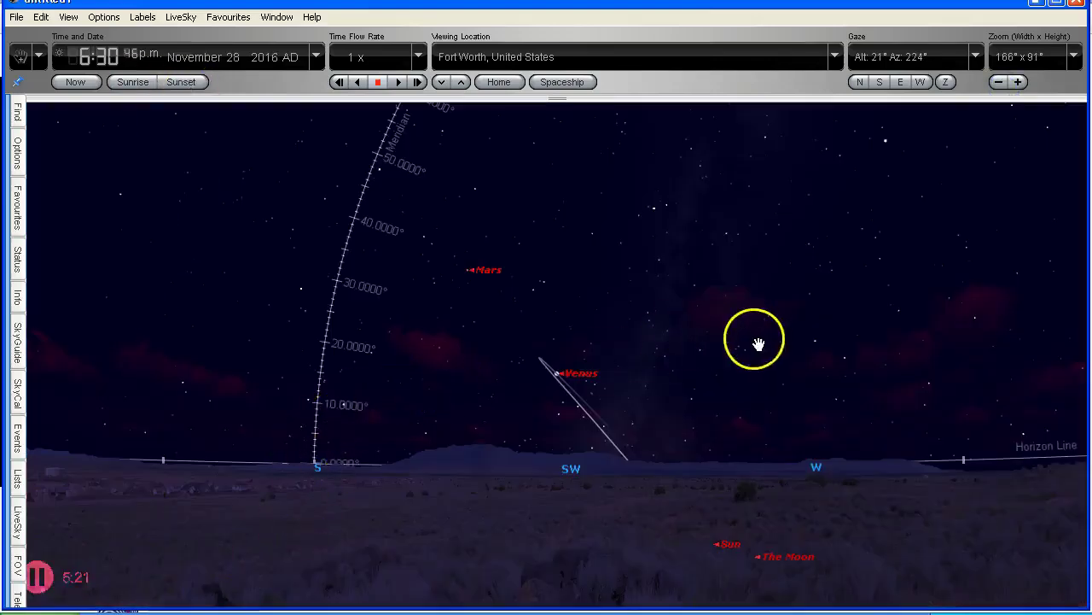
Scroll the date's month back from November to set the sky to August 28, 2016.
mouse_move(747, 358)
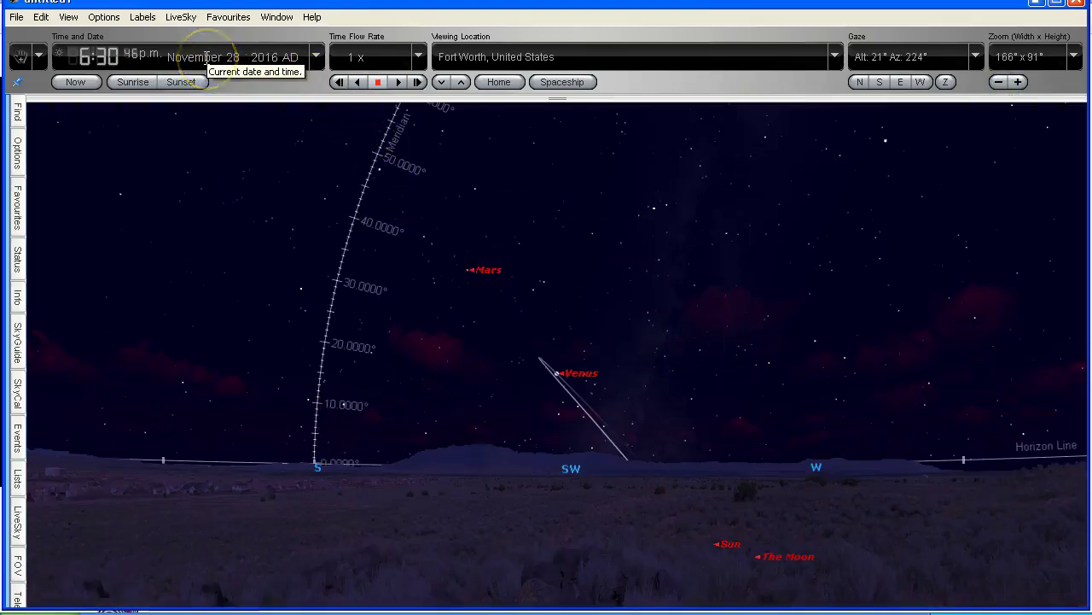
scroll(206, 57, down, 1)
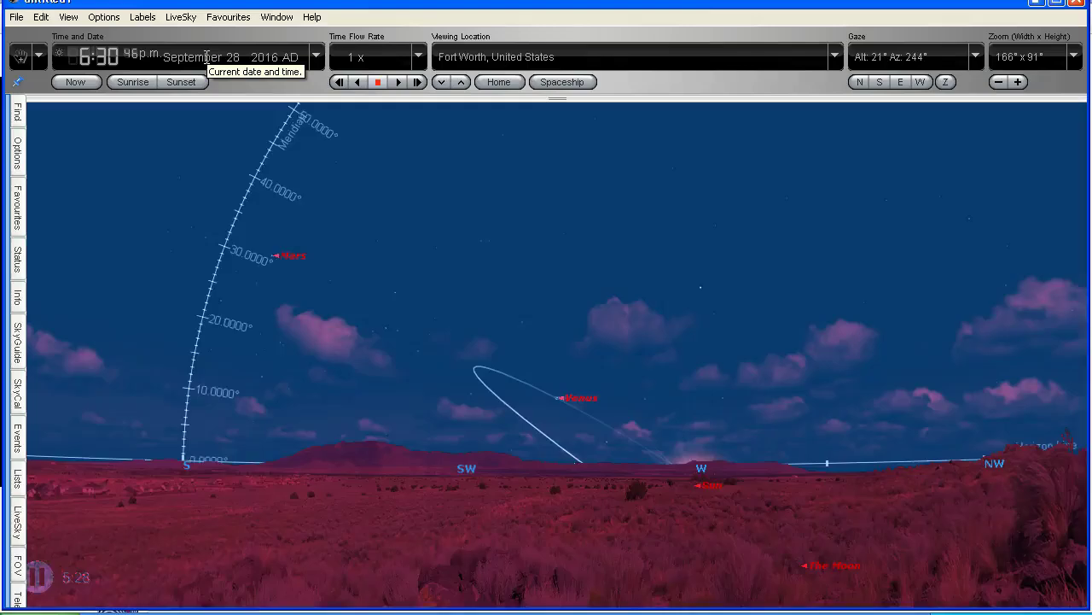
scroll(206, 57, down, 1)
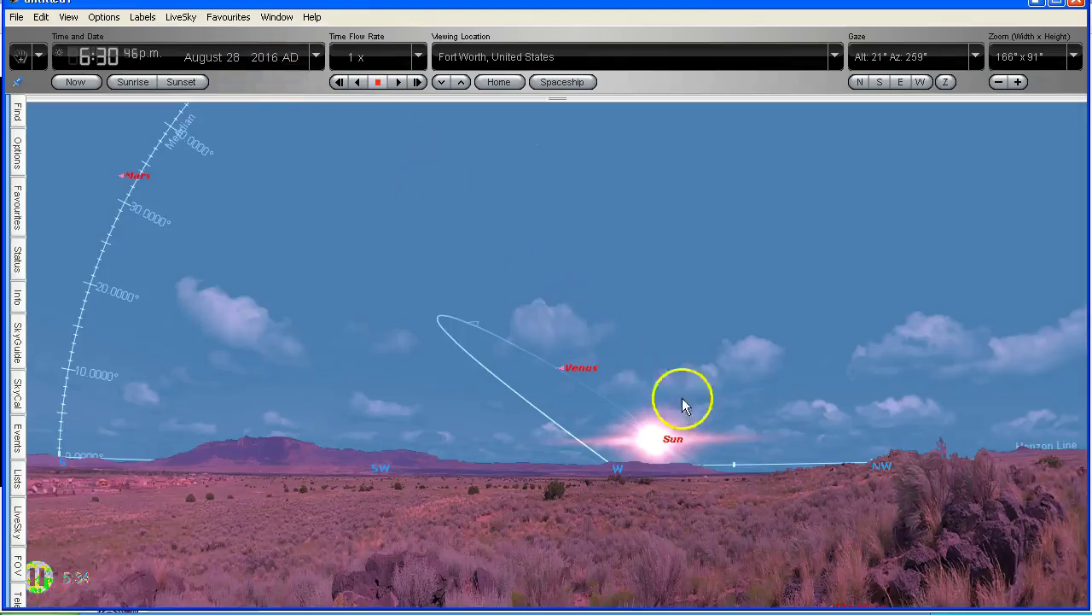
mouse_move(653, 441)
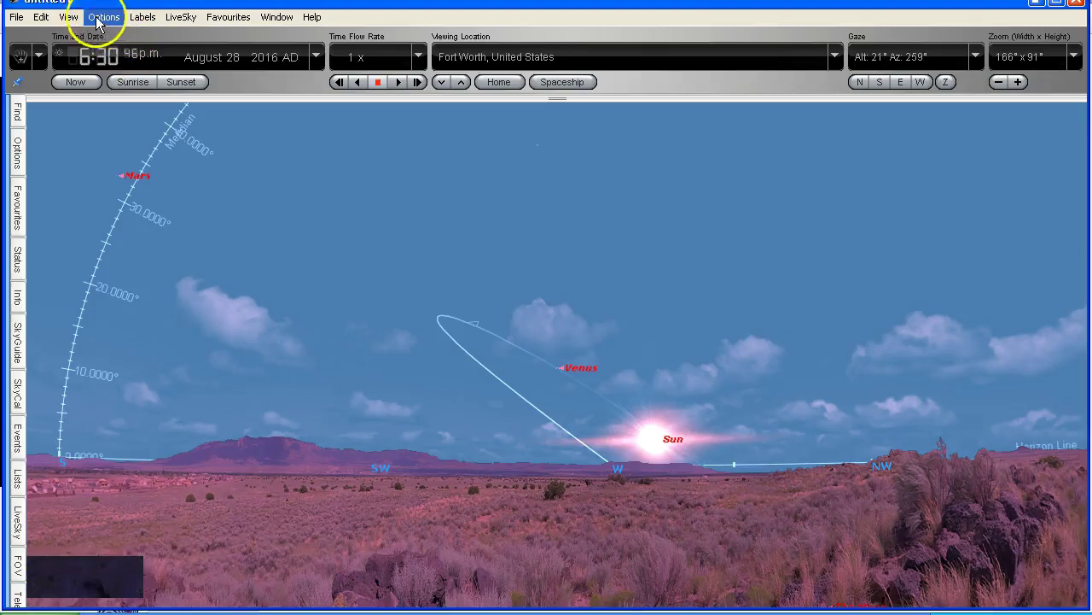
Overlay the altitude-azimuth grid on the sky.
click(68, 17)
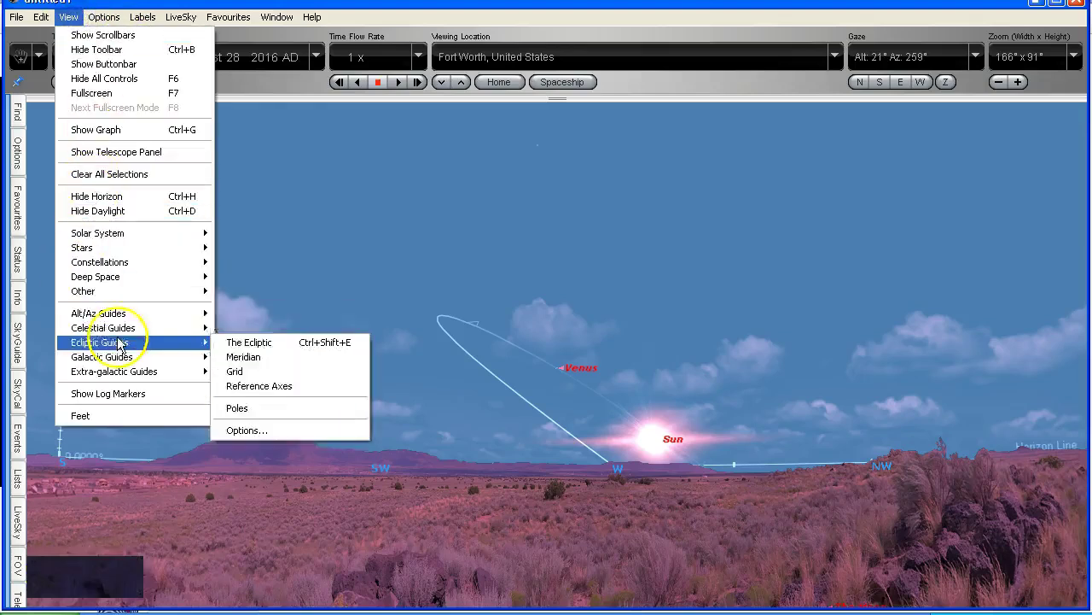
mouse_move(134, 313)
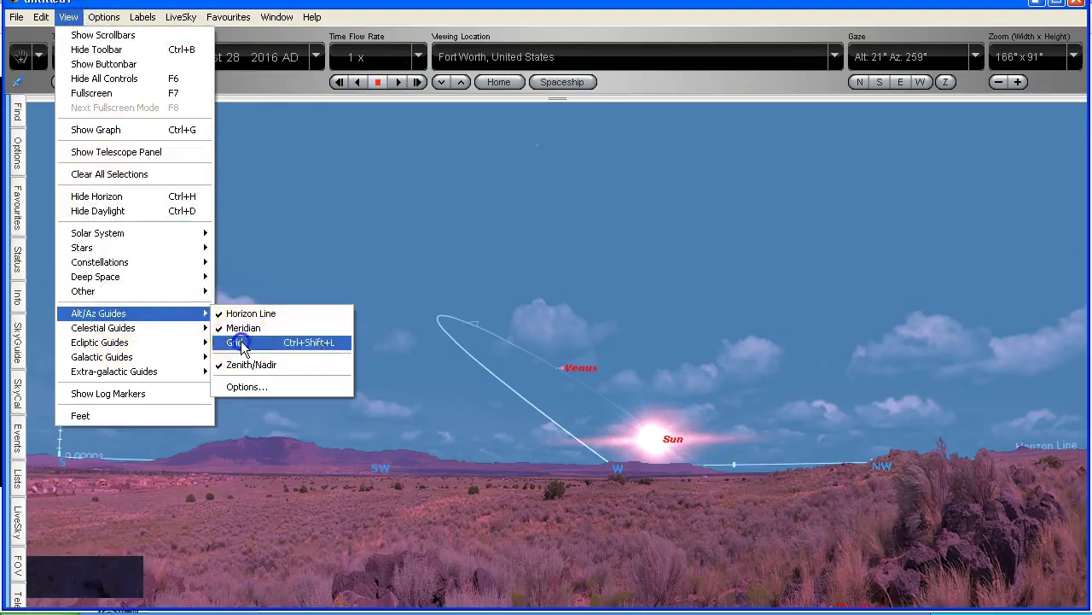
click(240, 343)
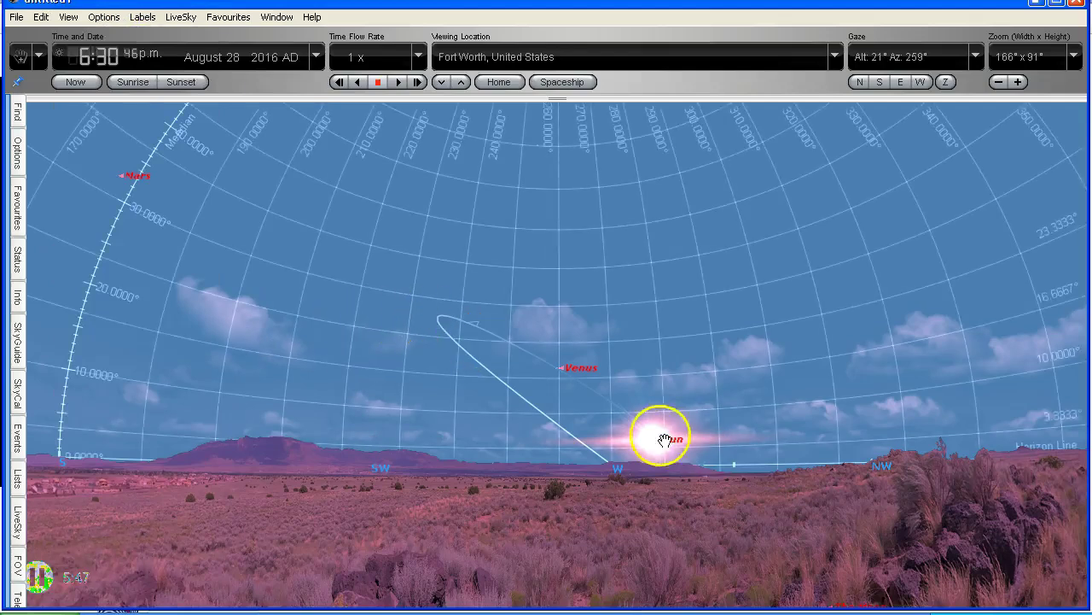
Set the Sun's Halo Effects to Never so it appears as a plain dot.
right_click(658, 445)
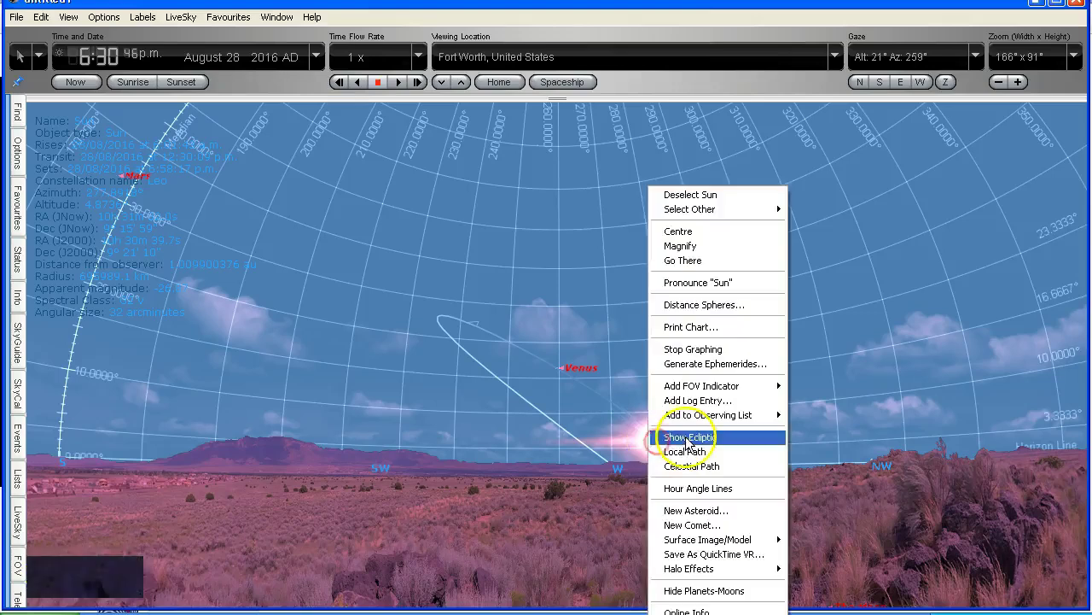
click(705, 577)
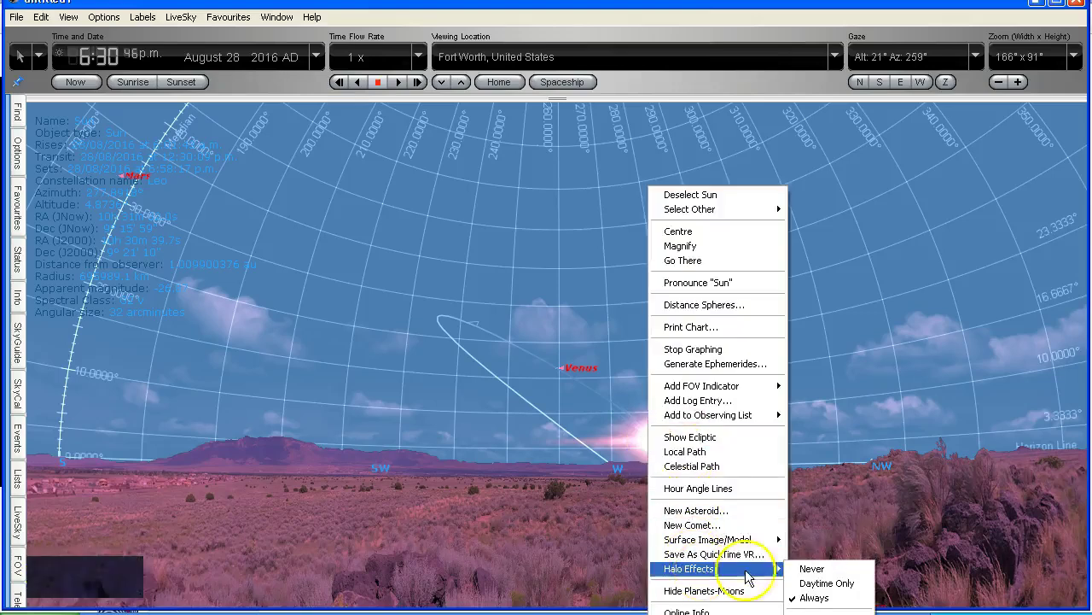
click(807, 569)
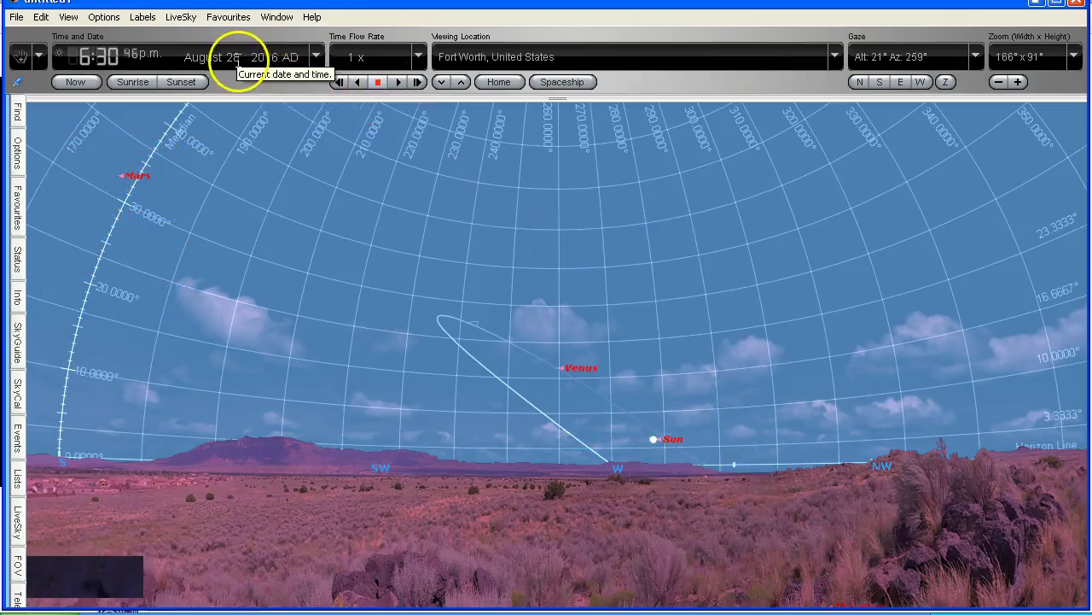
Turn on Venus's local path alongside its orbit line.
mouse_move(567, 377)
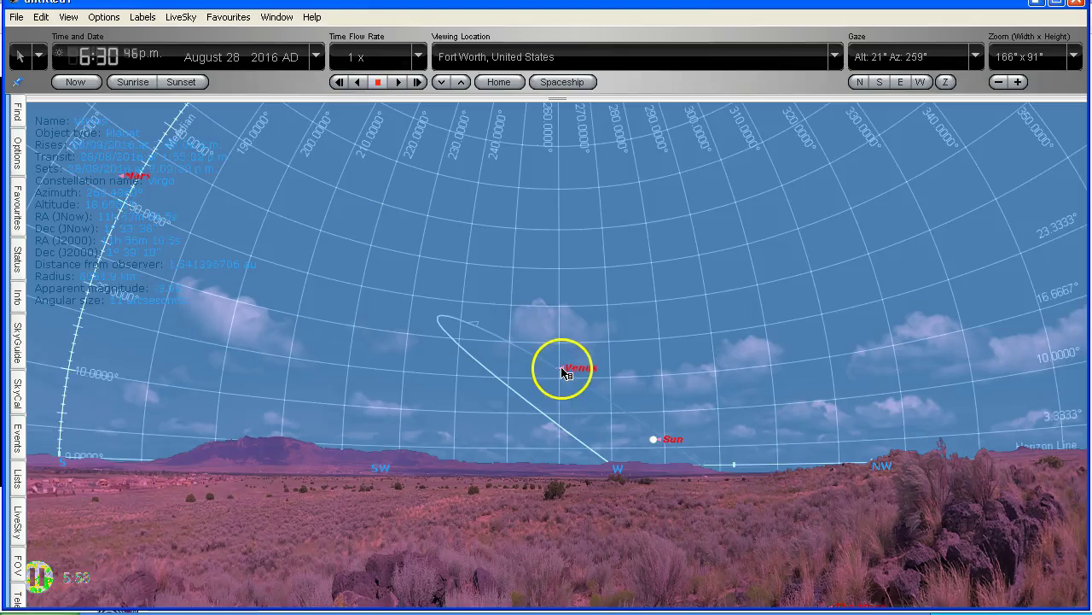
right_click(563, 373)
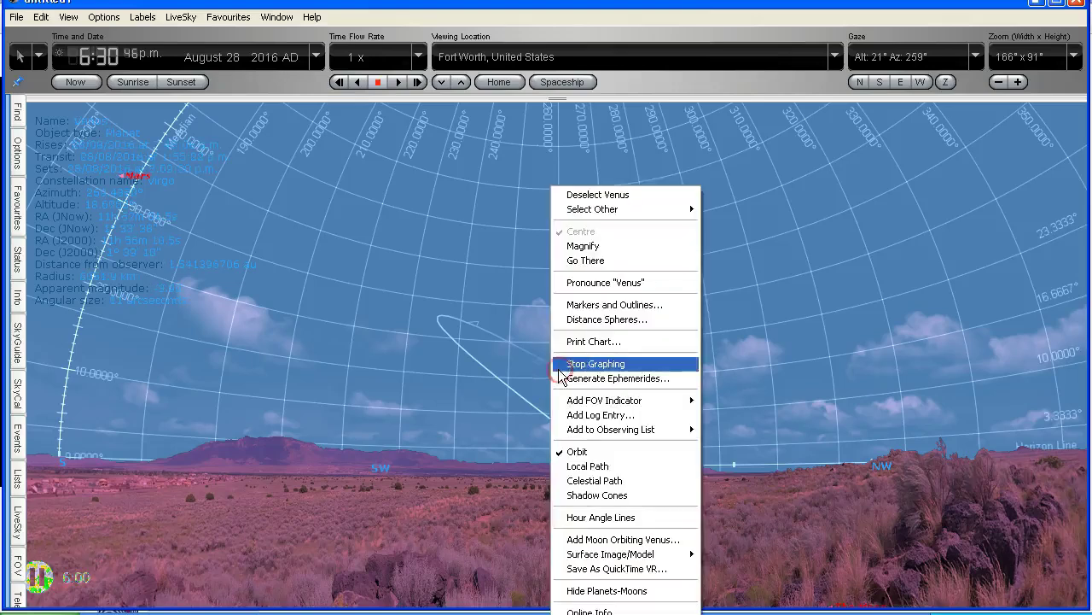
click(573, 468)
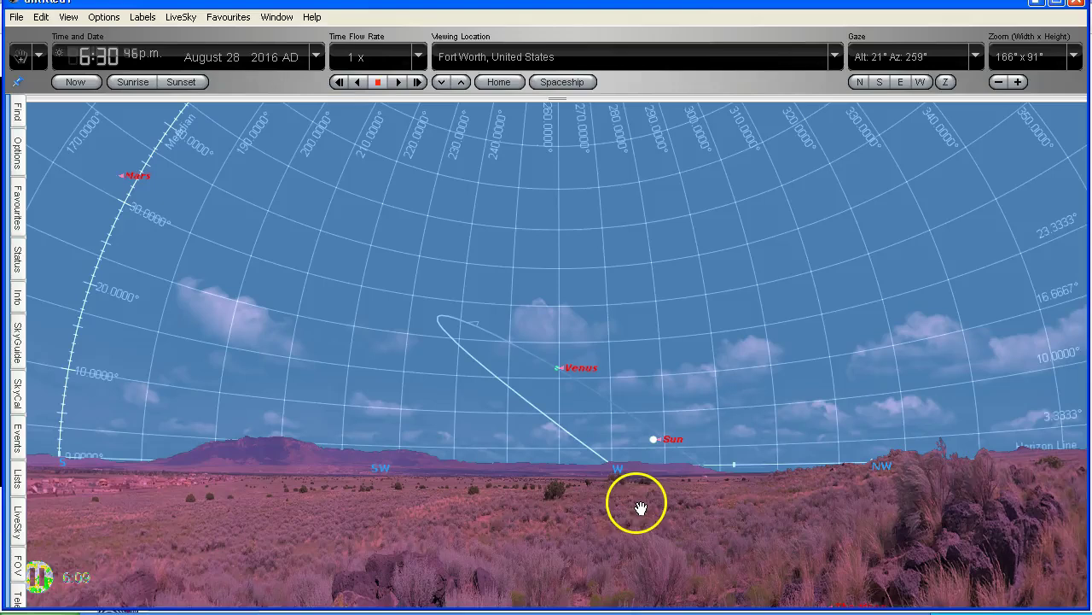
mouse_move(558, 376)
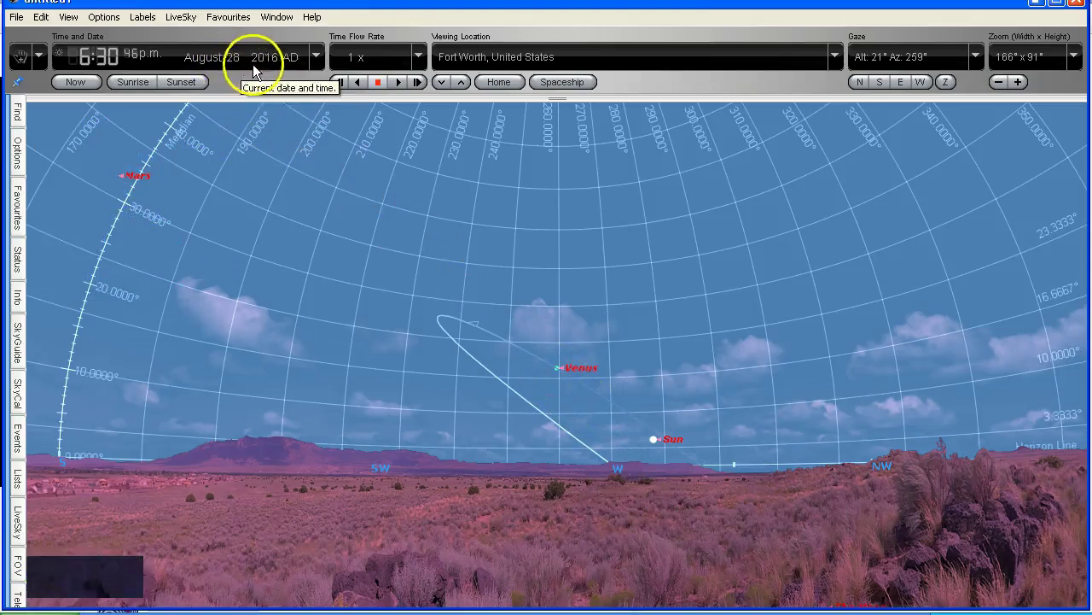
Set the time flow rate to 1 day and run time forward to January 6, 2017.
click(418, 56)
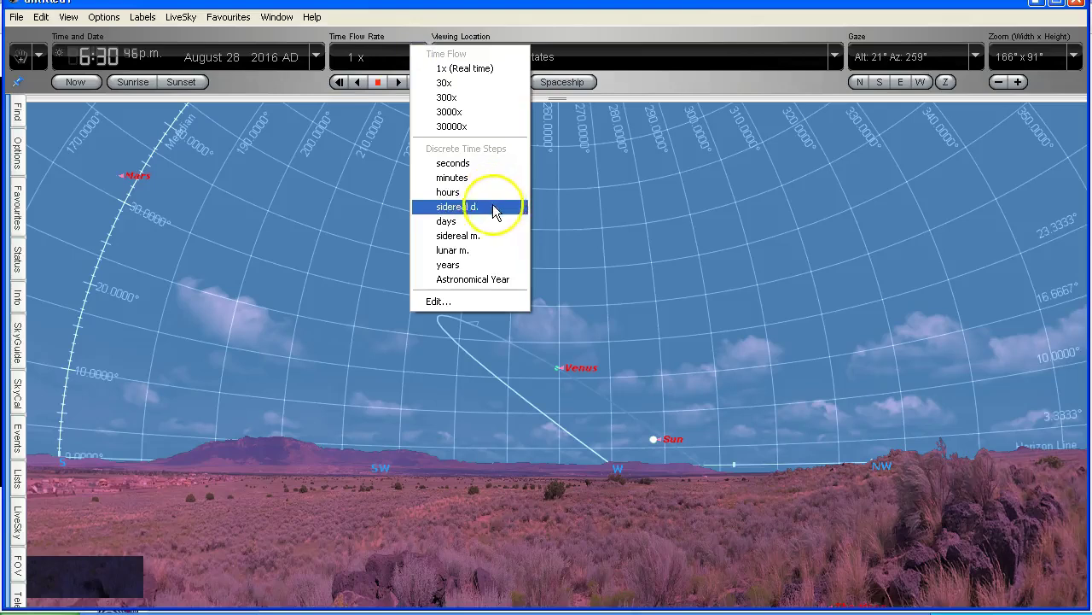
click(486, 224)
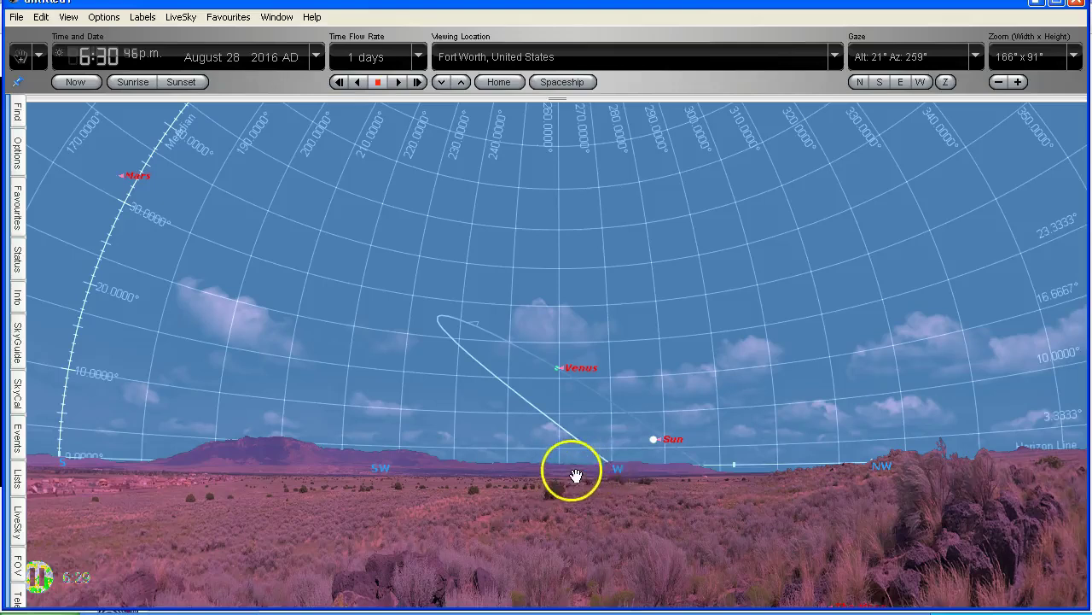
click(399, 82)
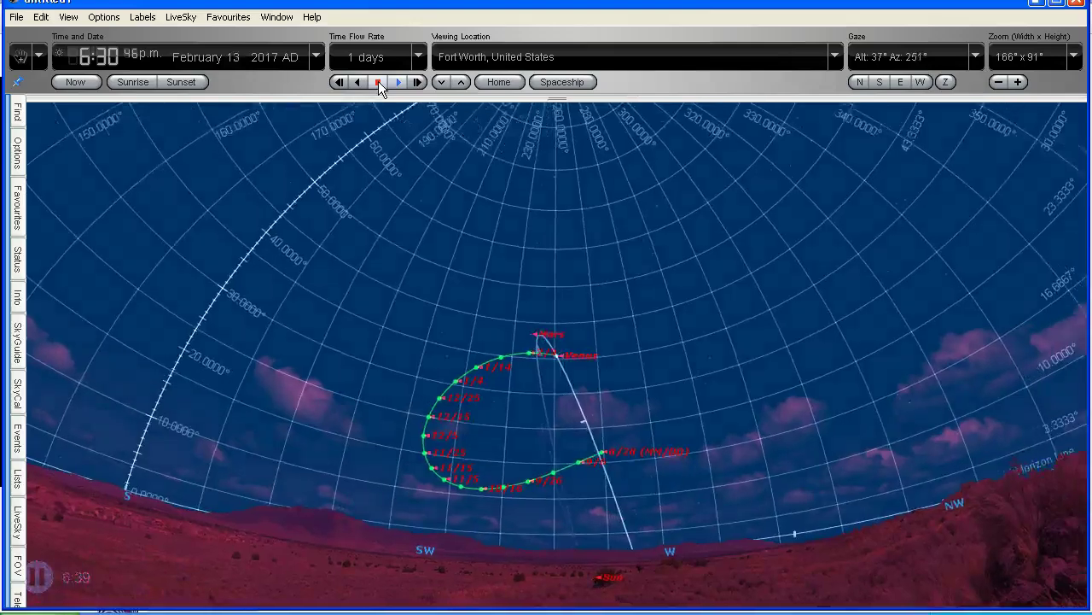
Run time on to April 3, 2017, pausing at February 19, then identify the object below the horizon.
click(379, 82)
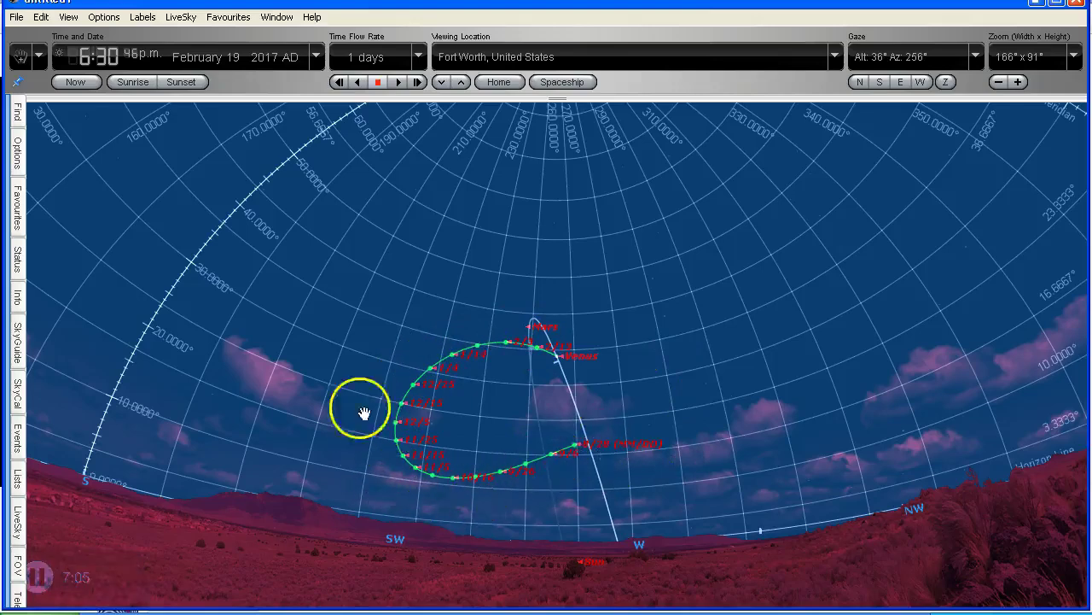
click(399, 82)
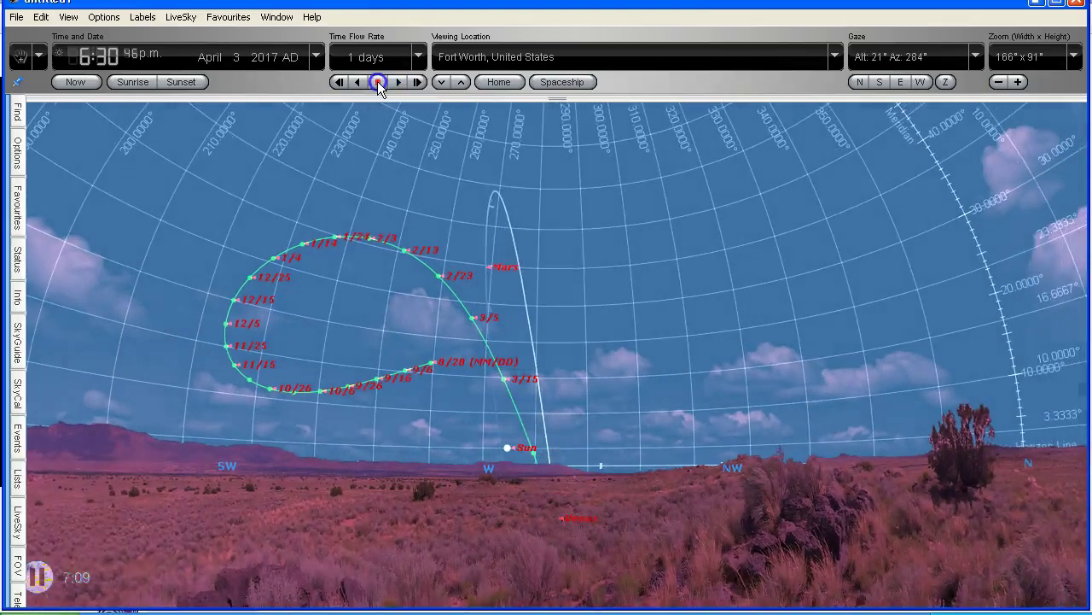
click(378, 82)
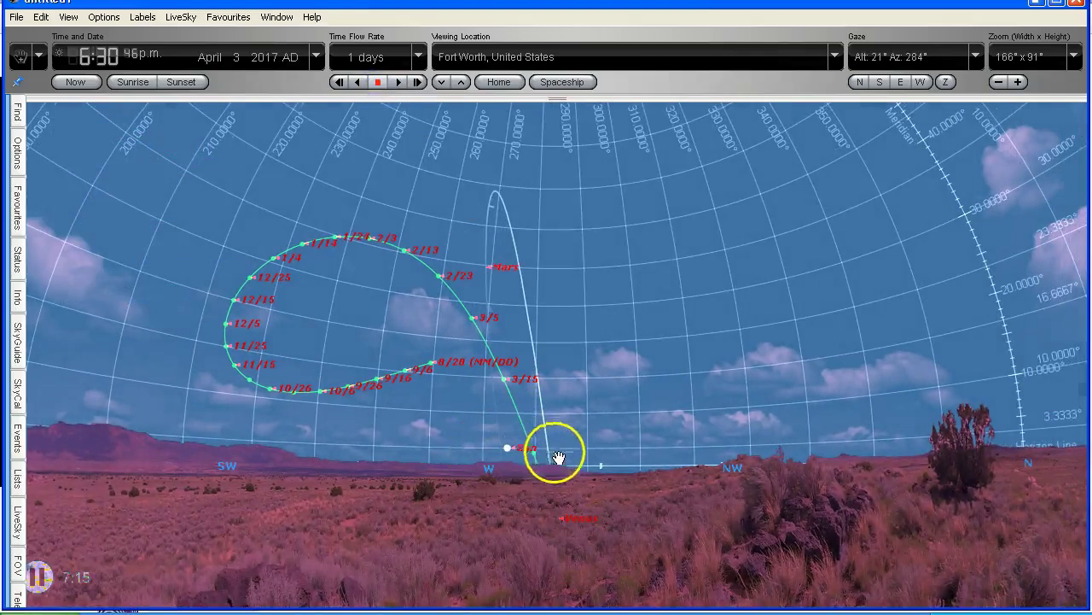
click(575, 532)
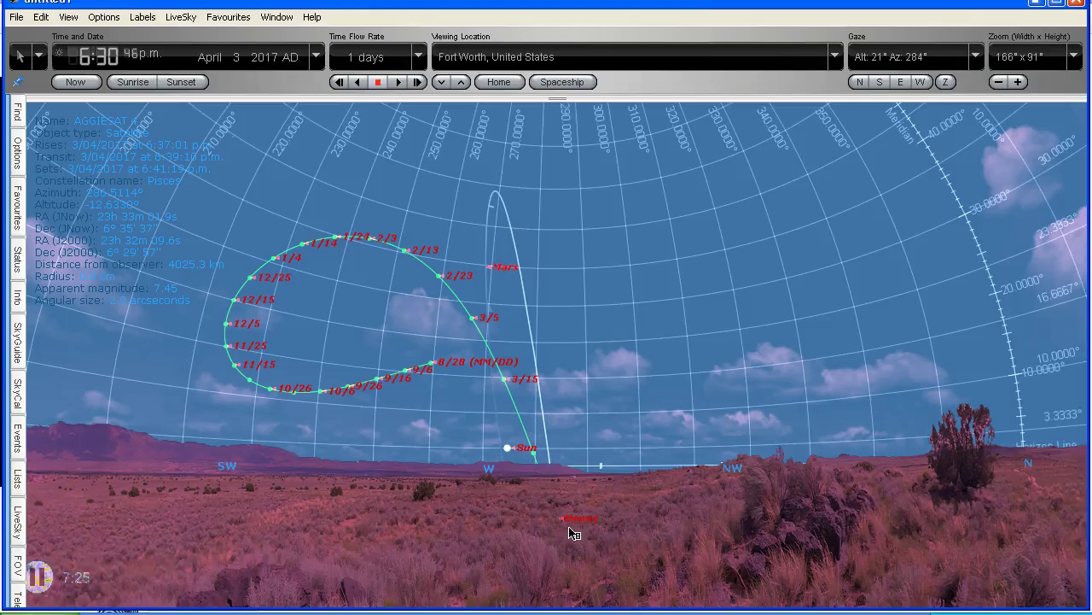
Clear the info readout and reset the sky to November 28, 2016, 6:39 p.m.
click(555, 401)
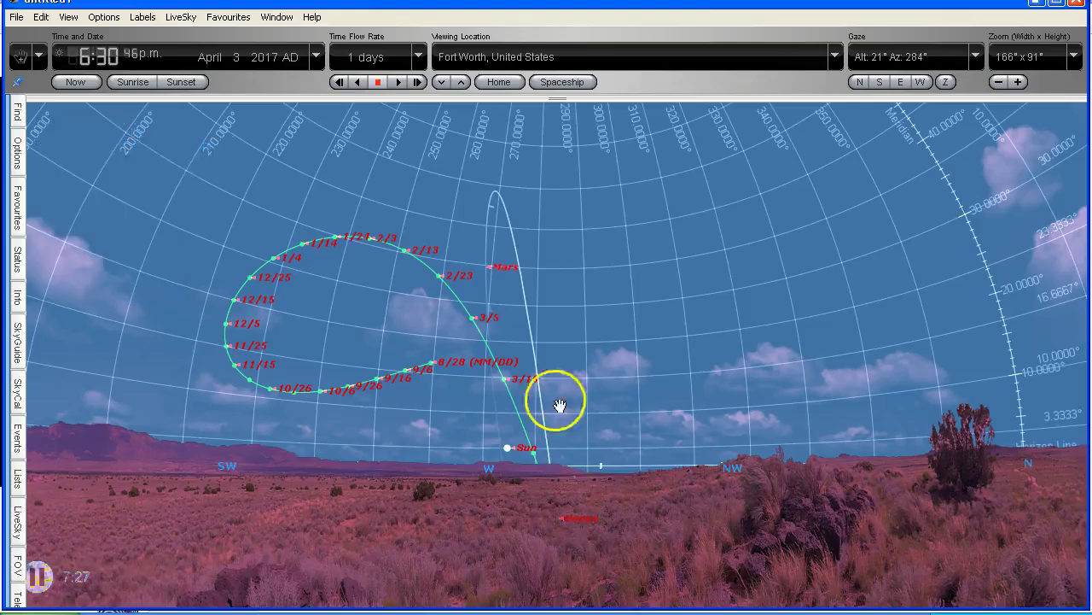
click(79, 83)
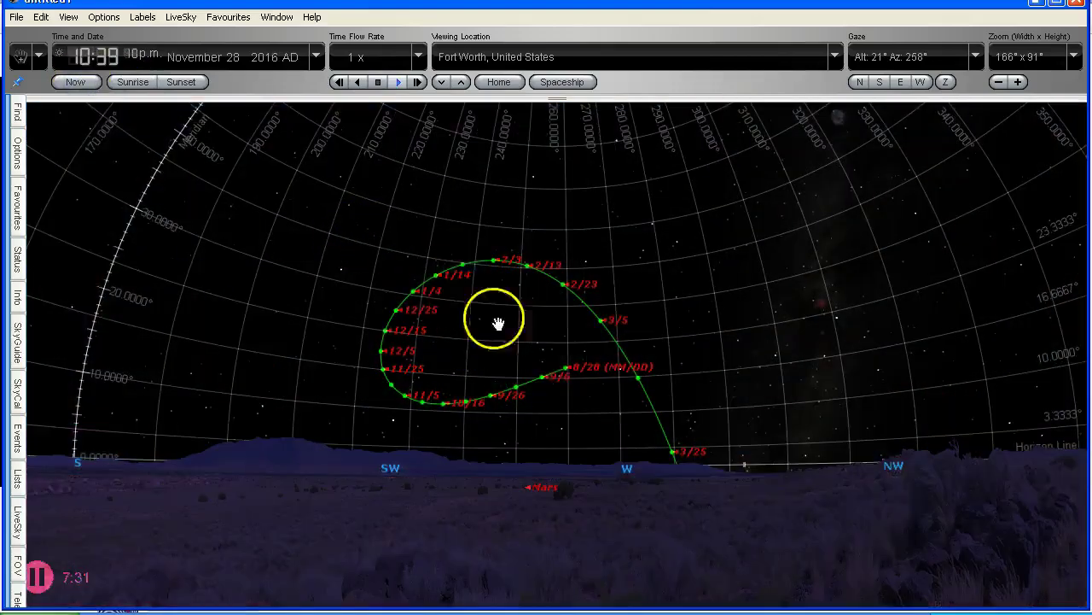
click(79, 81)
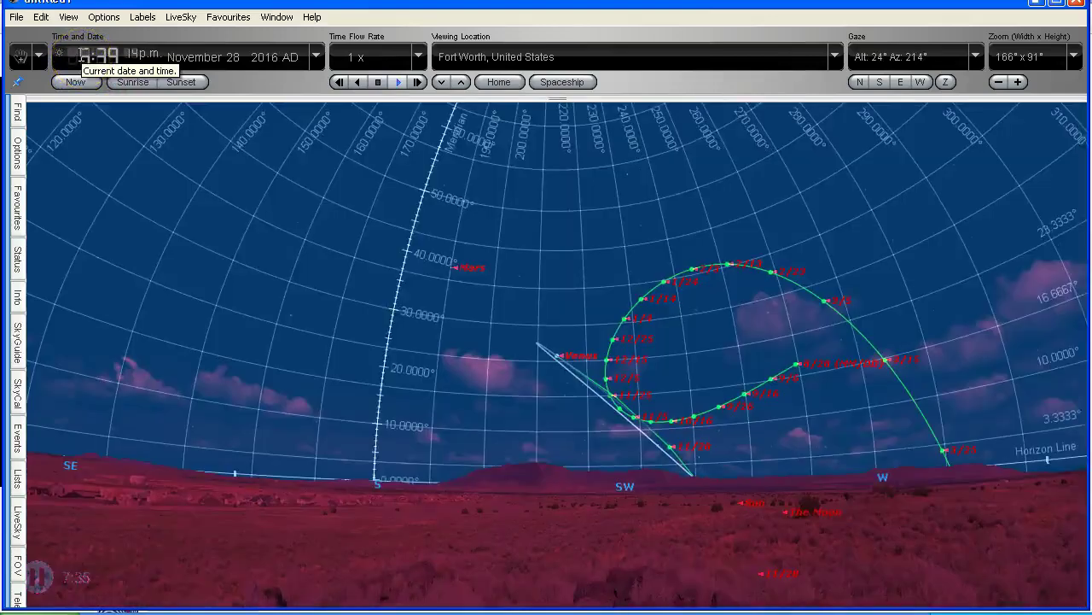
Turn off Venus's dated Local Path, leaving only its orbit line, then deselect.
click(556, 377)
right_click(554, 377)
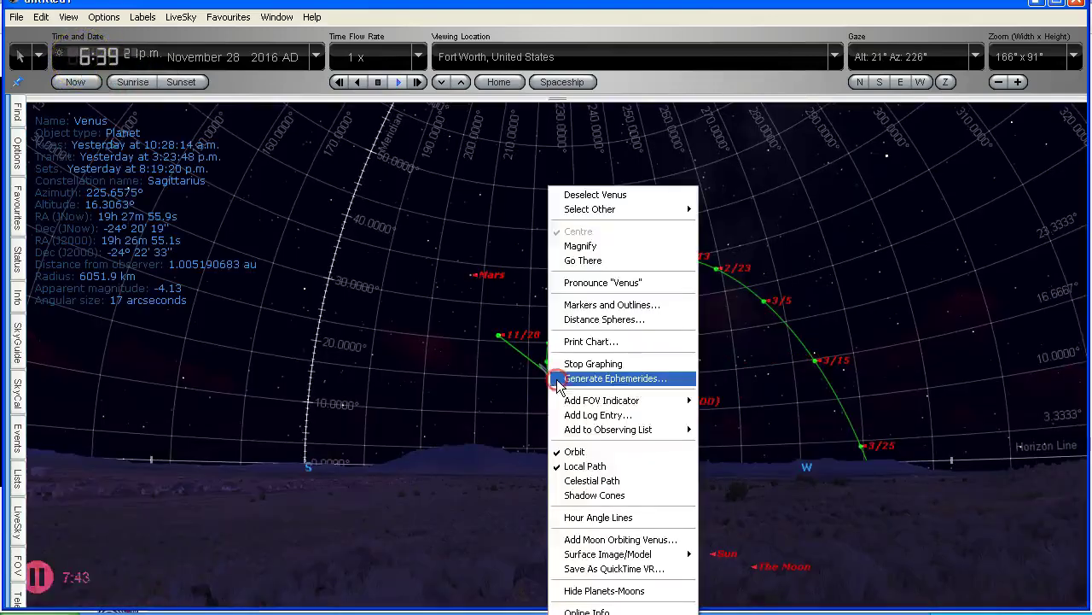
click(595, 468)
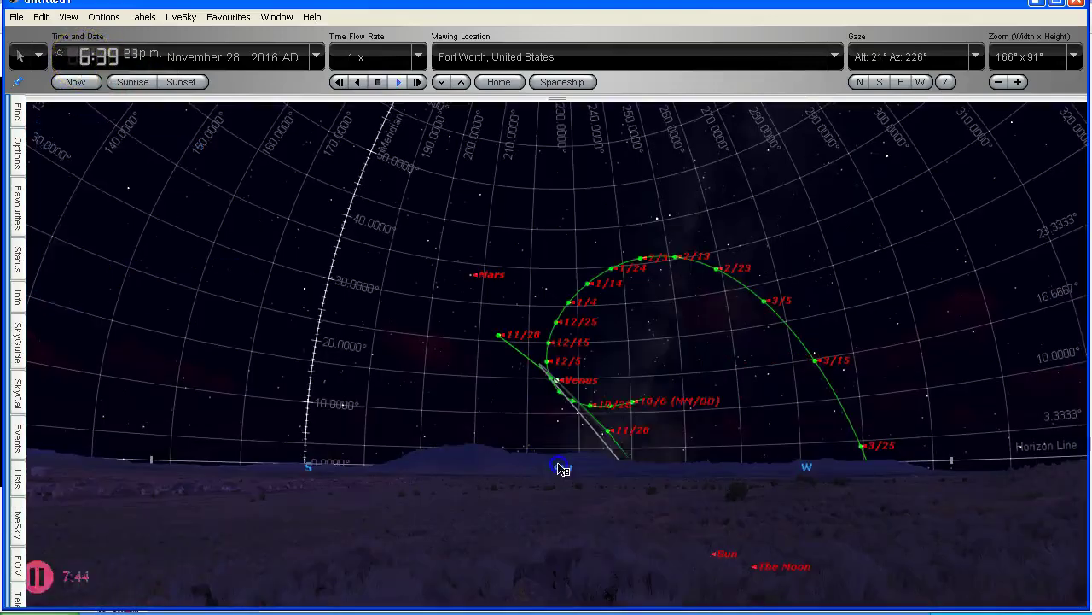
click(659, 360)
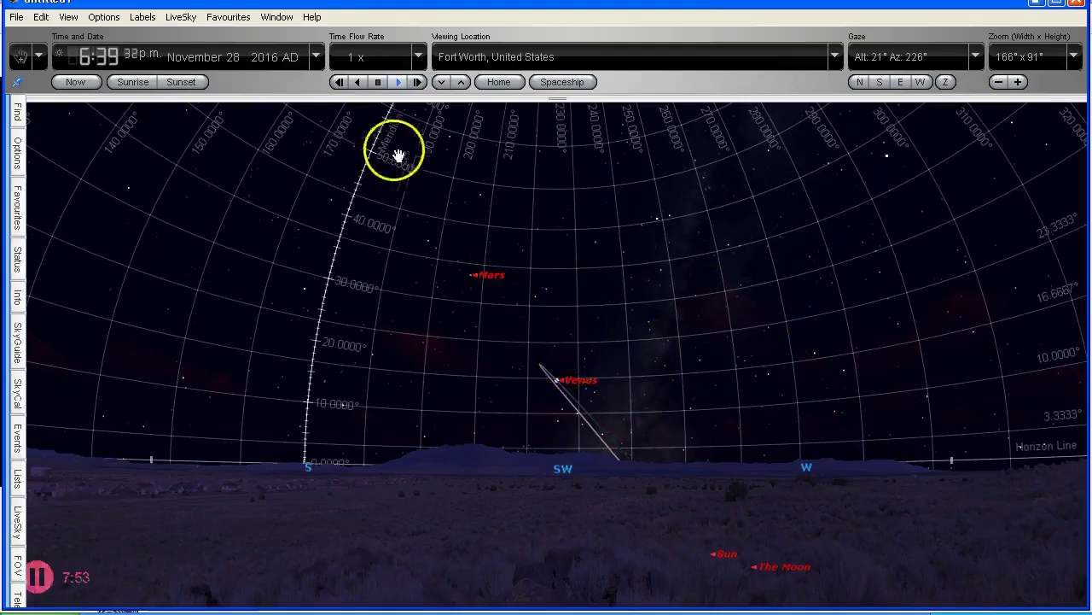
Outline the Sagittarius constellation around Venus, deselect it, and zoom in to 47° × 22°.
right_click(572, 363)
click(612, 362)
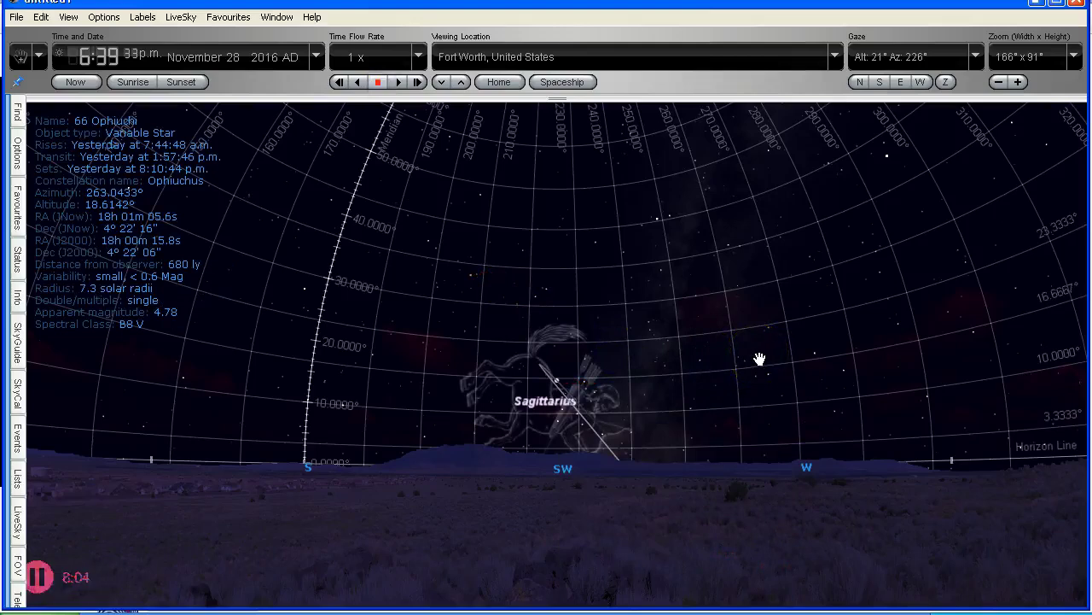
click(760, 357)
click(673, 366)
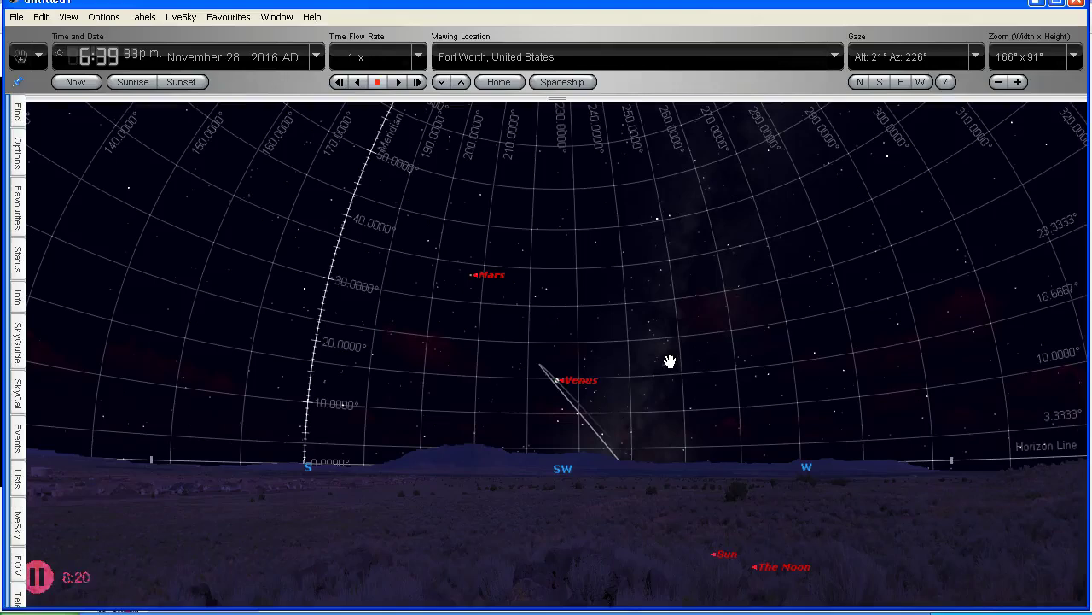
click(1019, 82)
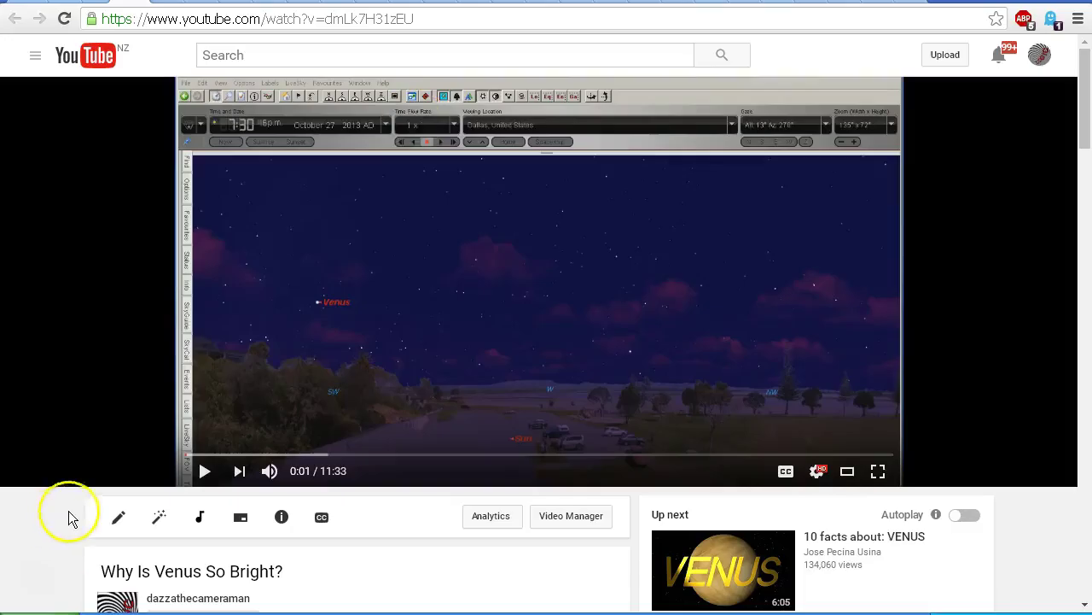
Scroll through the Why Is Venus So Bright? page and the Venus Videos - Bright Western Sky Object playlist.
drag(1084, 124, 1083, 156)
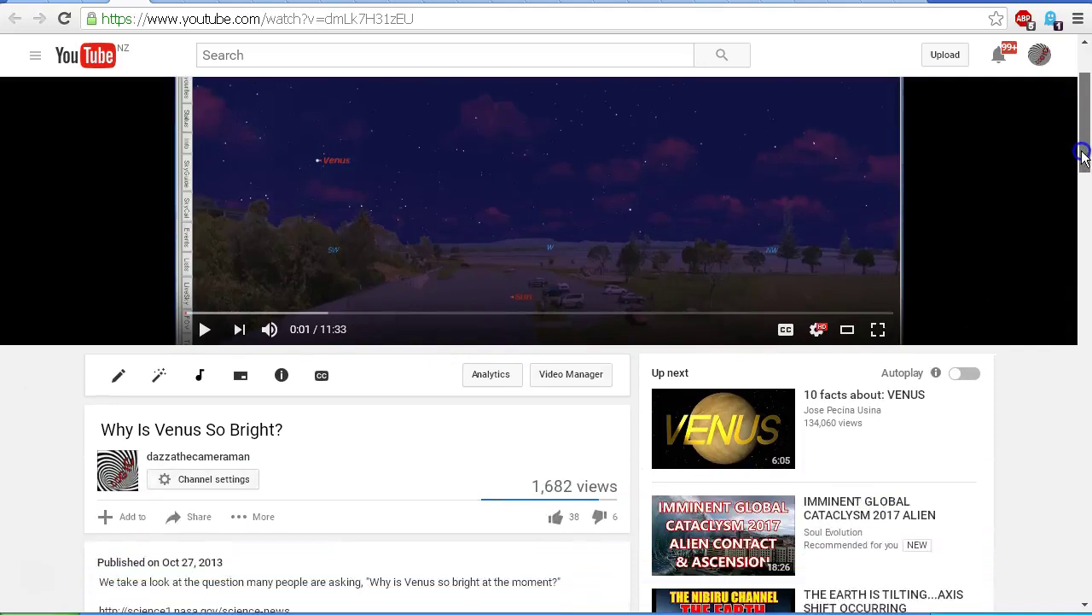
drag(1082, 153, 1082, 130)
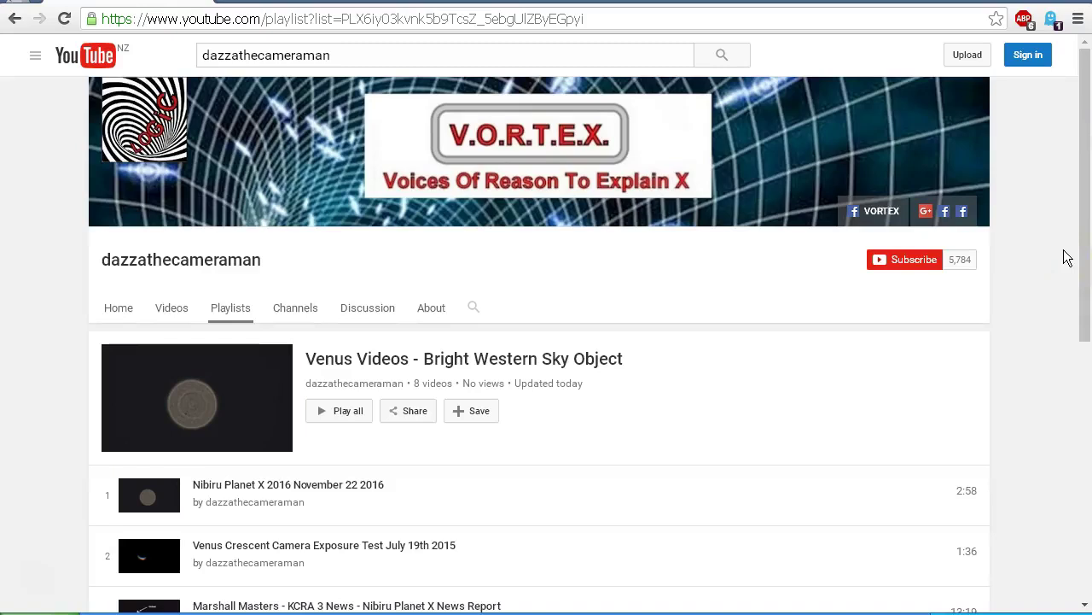
drag(1085, 239, 1088, 382)
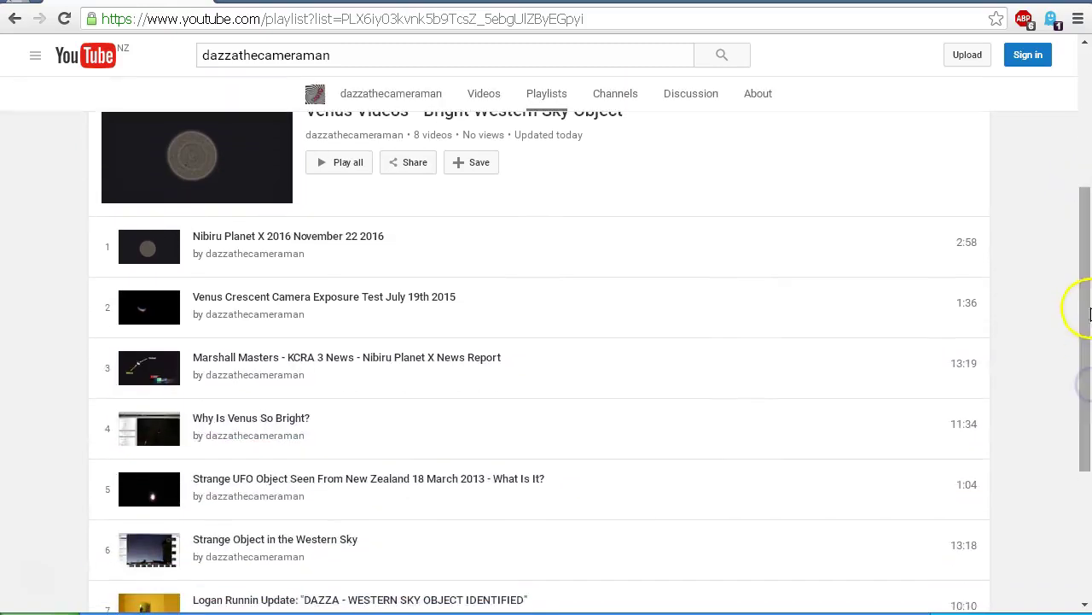
drag(1088, 314, 1088, 356)
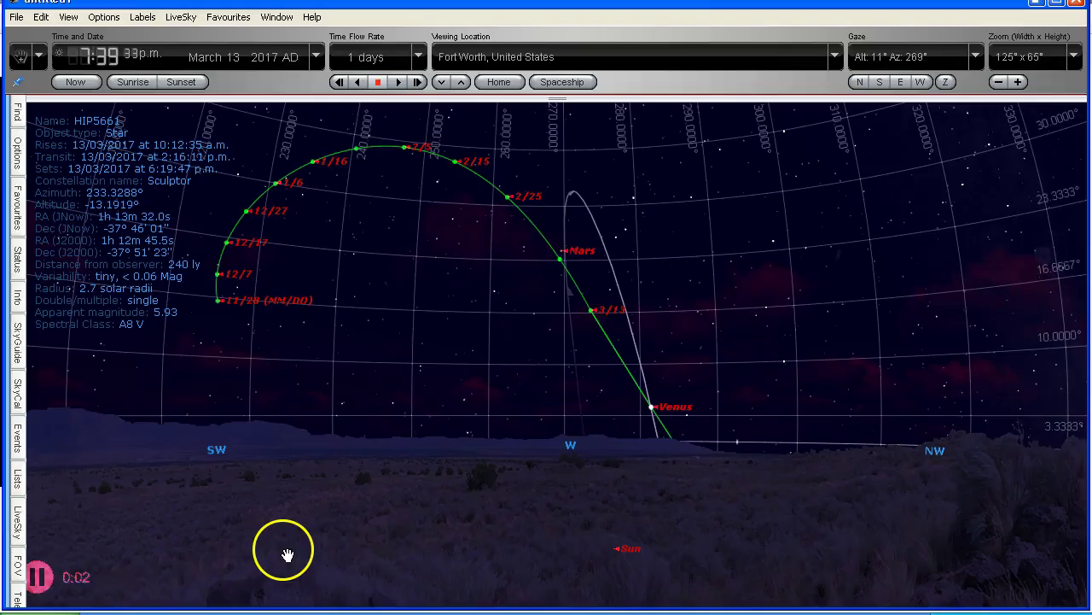
click(324, 543)
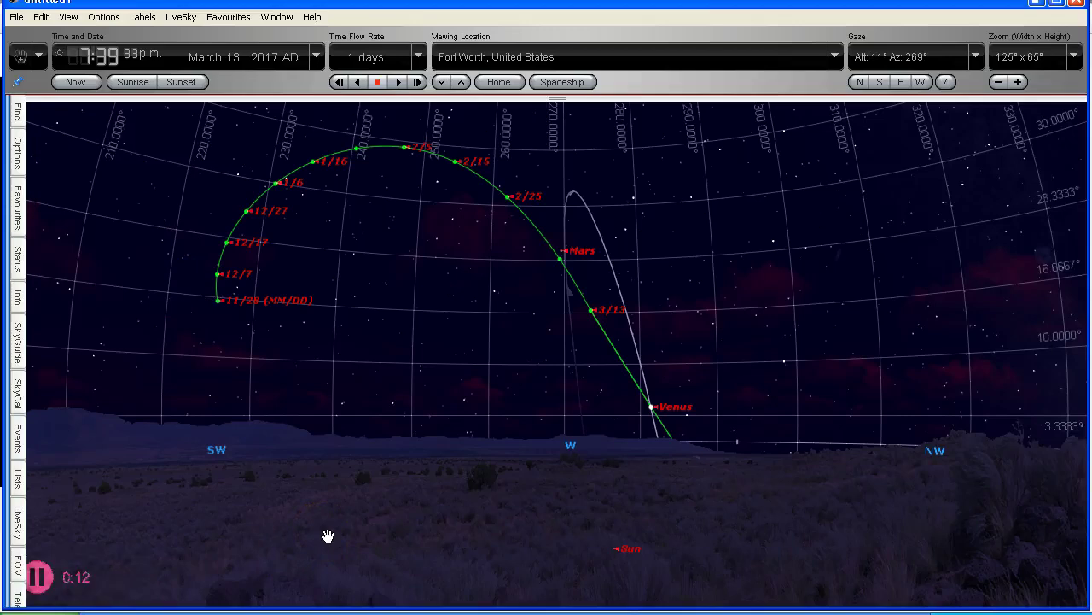
click(501, 541)
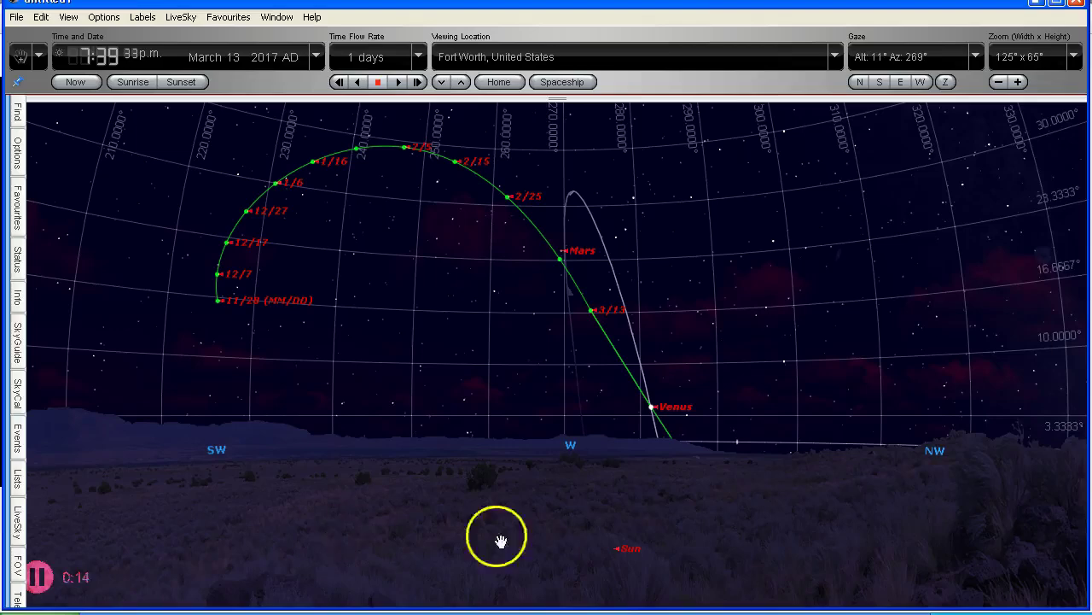